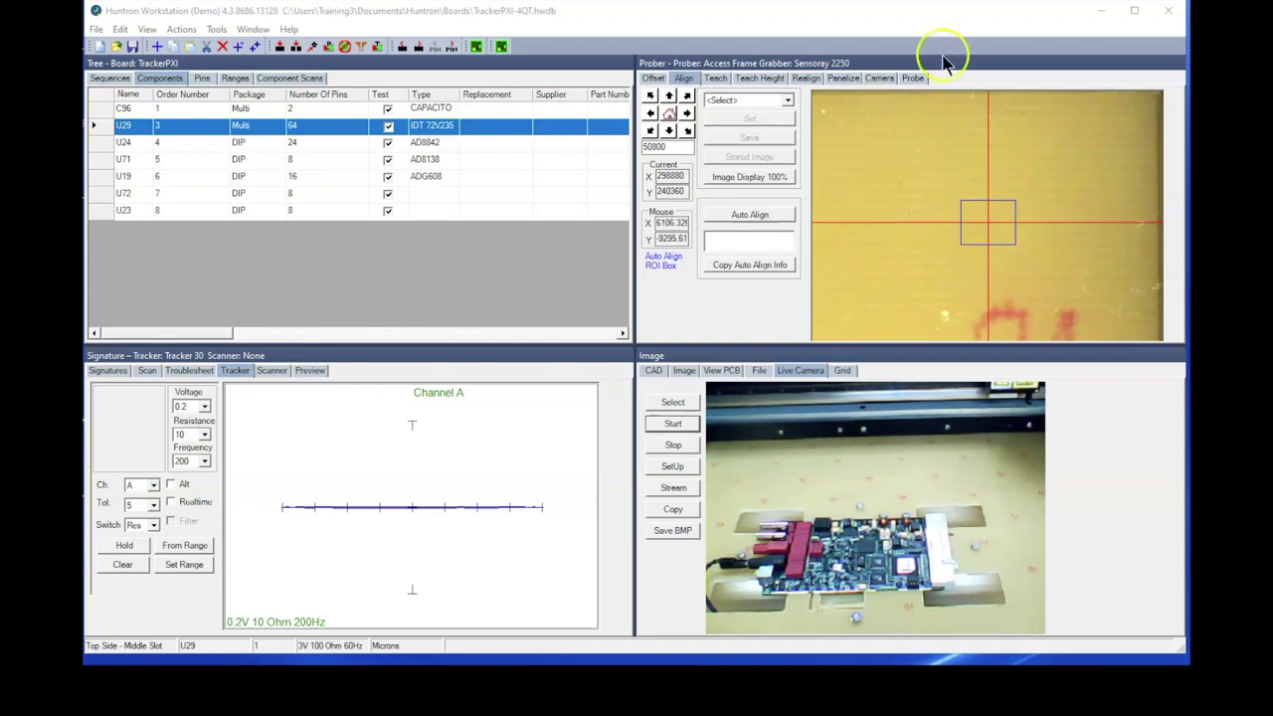
Step: Choose Alignment 1 on the Align tab and confirm the board is inserted
{"action": "left_click", "coordinate": [684, 81]}
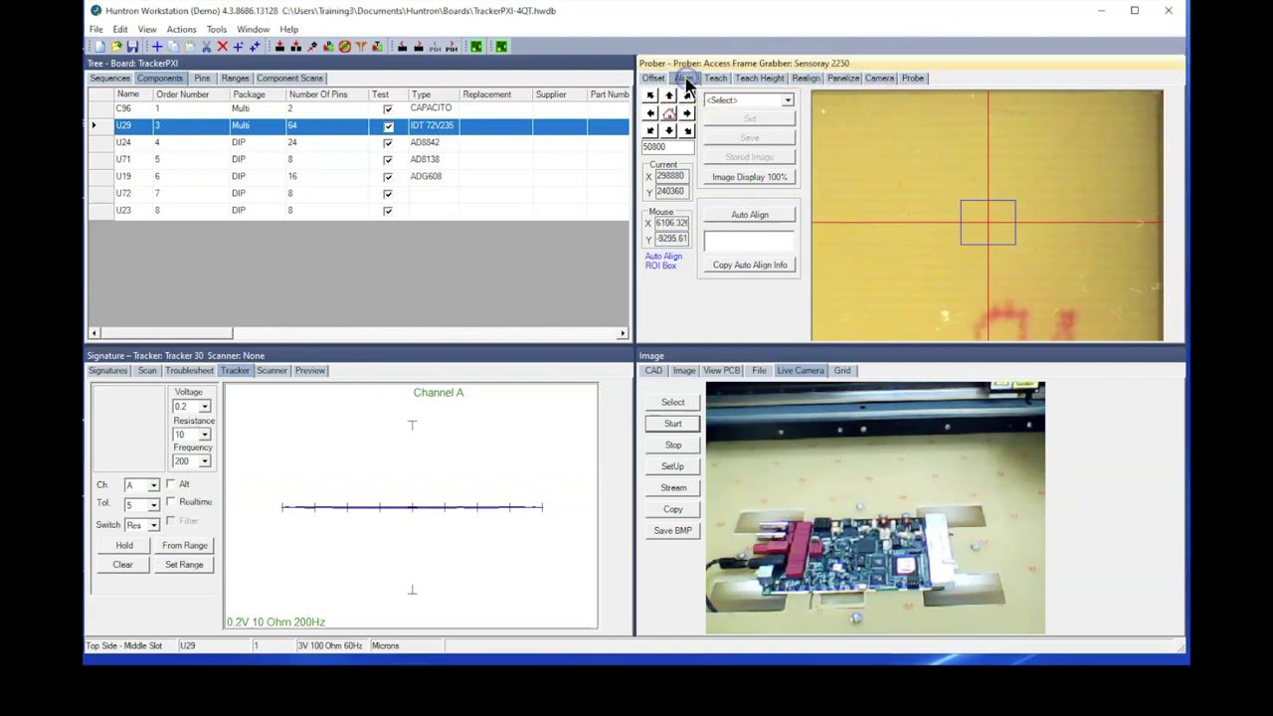
{"action": "left_click", "coordinate": [788, 100]}
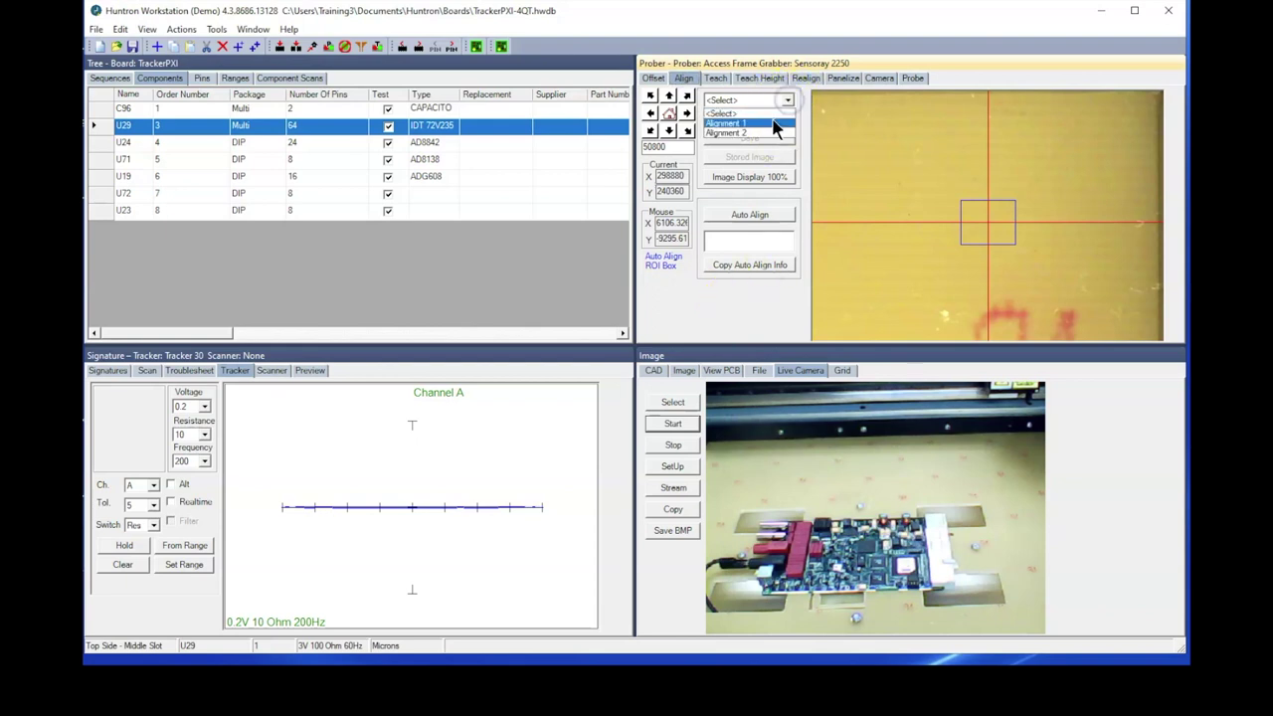
{"action": "left_click", "coordinate": [770, 123]}
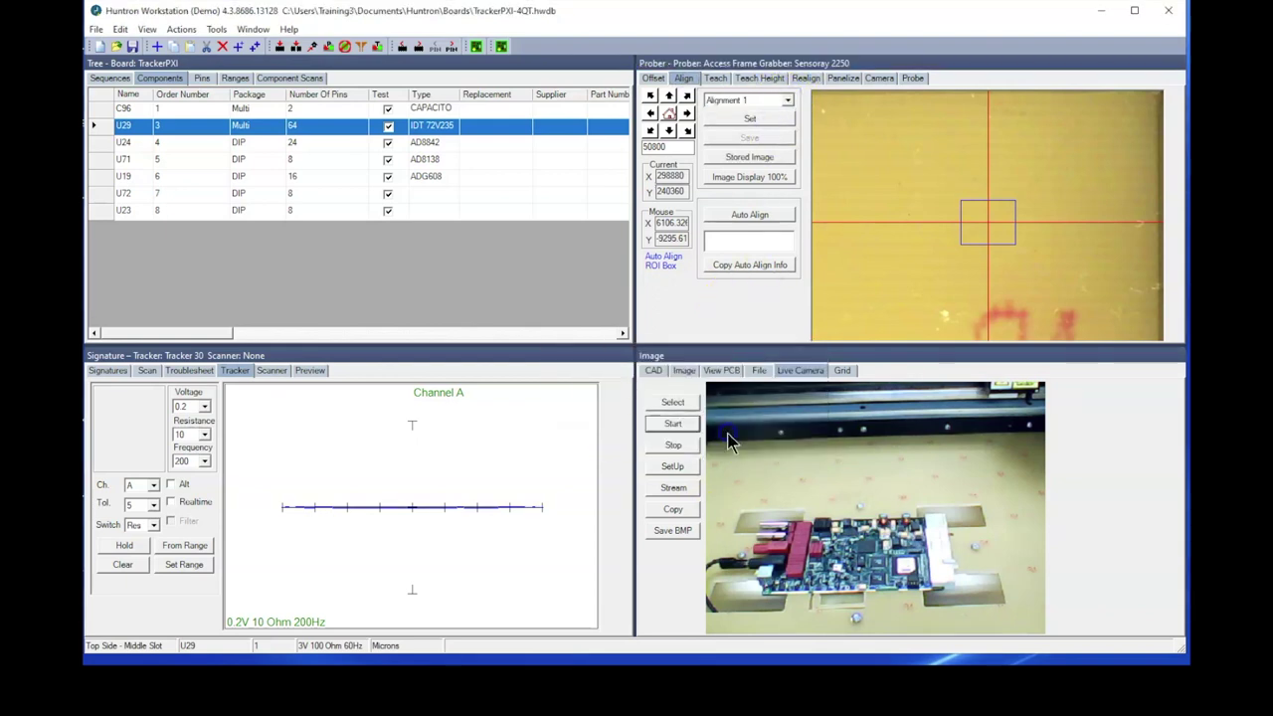
{"action": "left_click", "coordinate": [725, 440]}
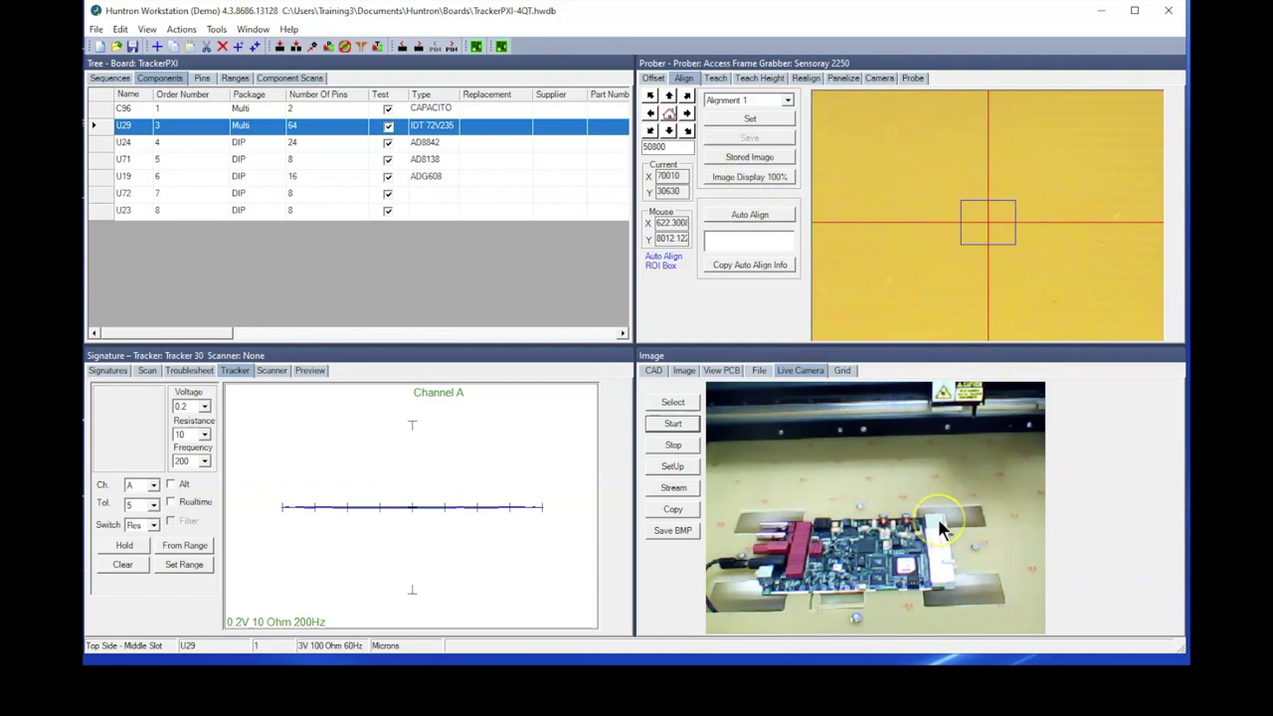
Step: Jog the prober over the board near C156, L5 and TP29 (X 222410, Y 183040)
{"action": "left_click", "coordinate": [652, 132]}
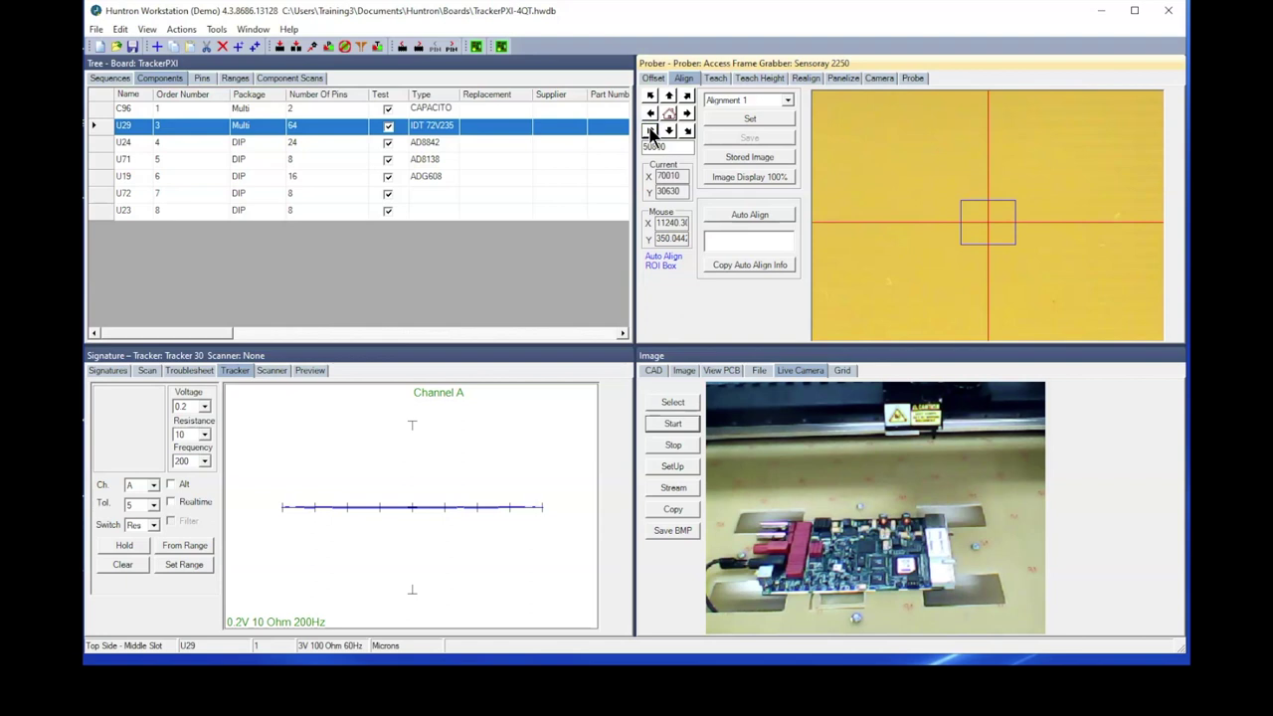
{"action": "left_click", "coordinate": [652, 133]}
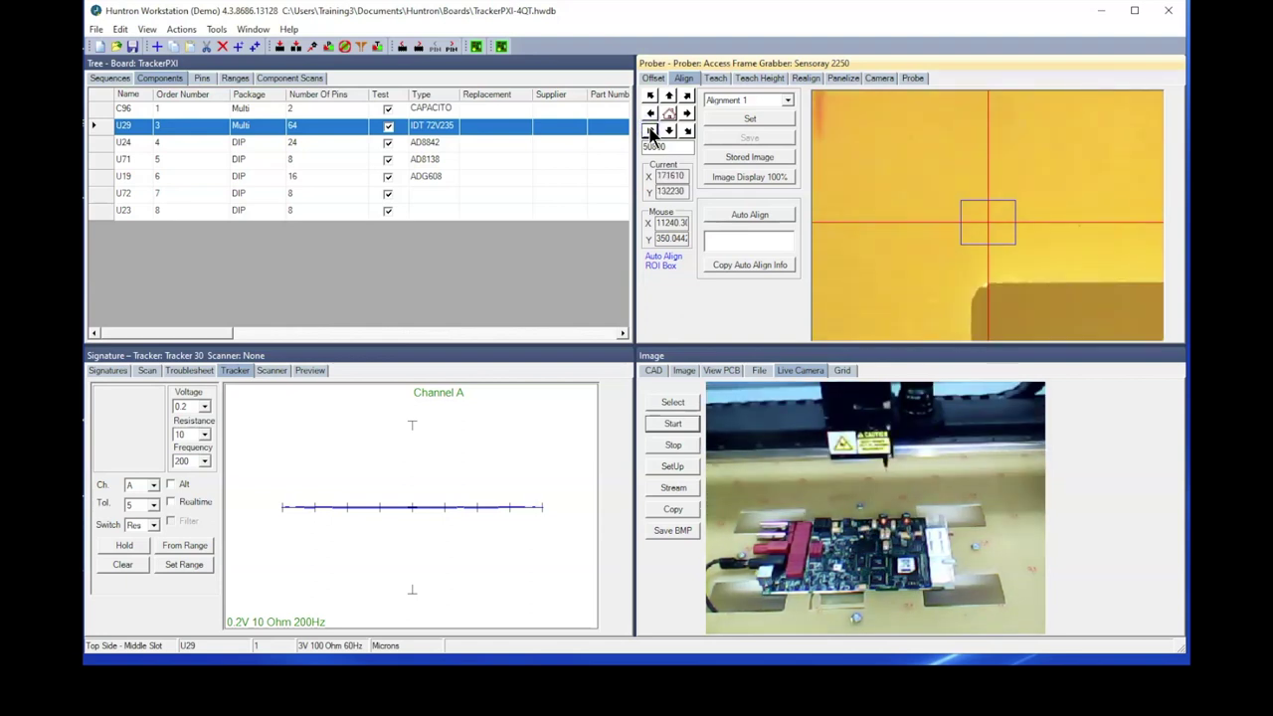
{"action": "left_click", "coordinate": [652, 132]}
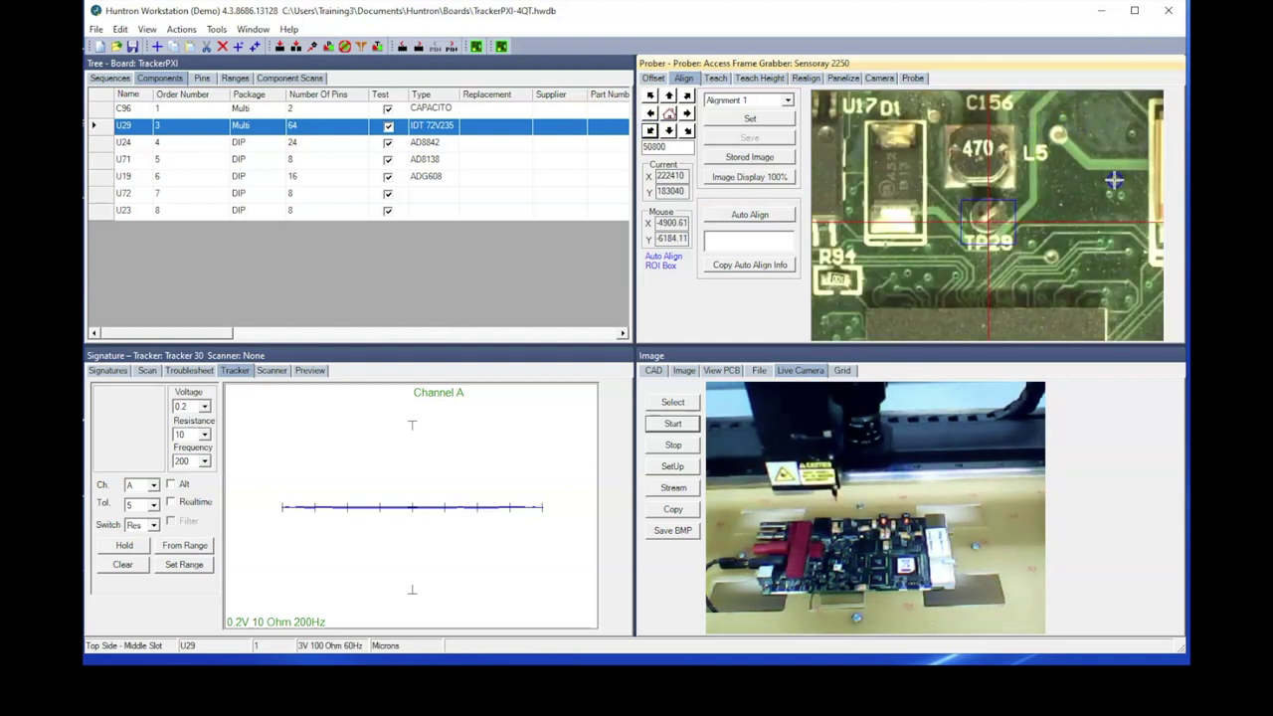
Step: Centre the camera on the pad beside L5 and compare it with Alignment 1's stored image
{"action": "left_click", "coordinate": [981, 215]}
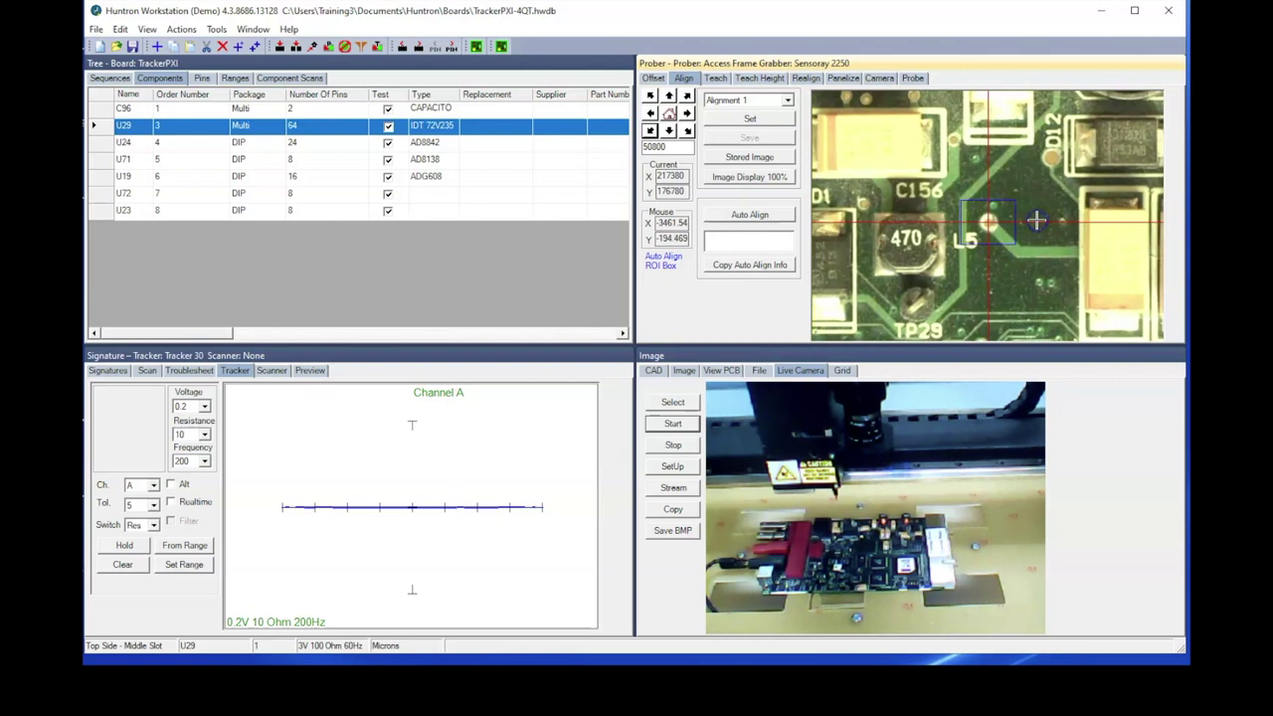
{"action": "left_click", "coordinate": [754, 160]}
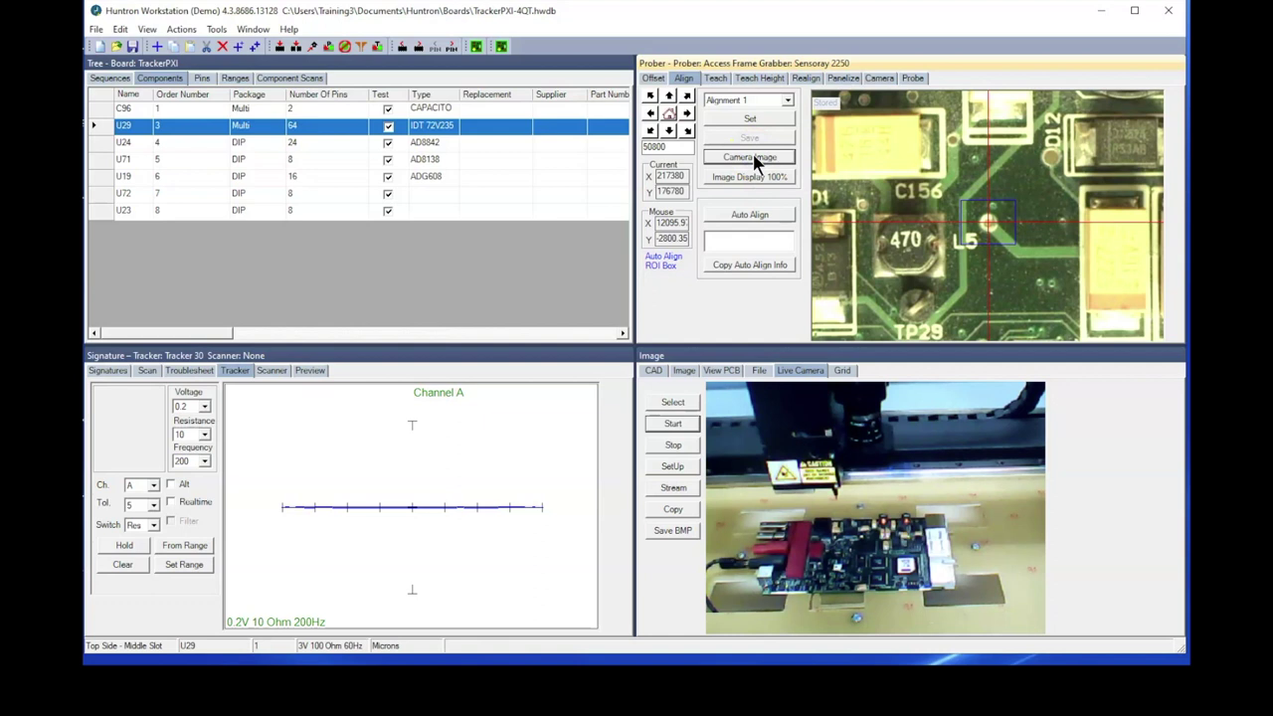
{"action": "left_click", "coordinate": [754, 159]}
{"action": "left_click", "coordinate": [754, 159]}
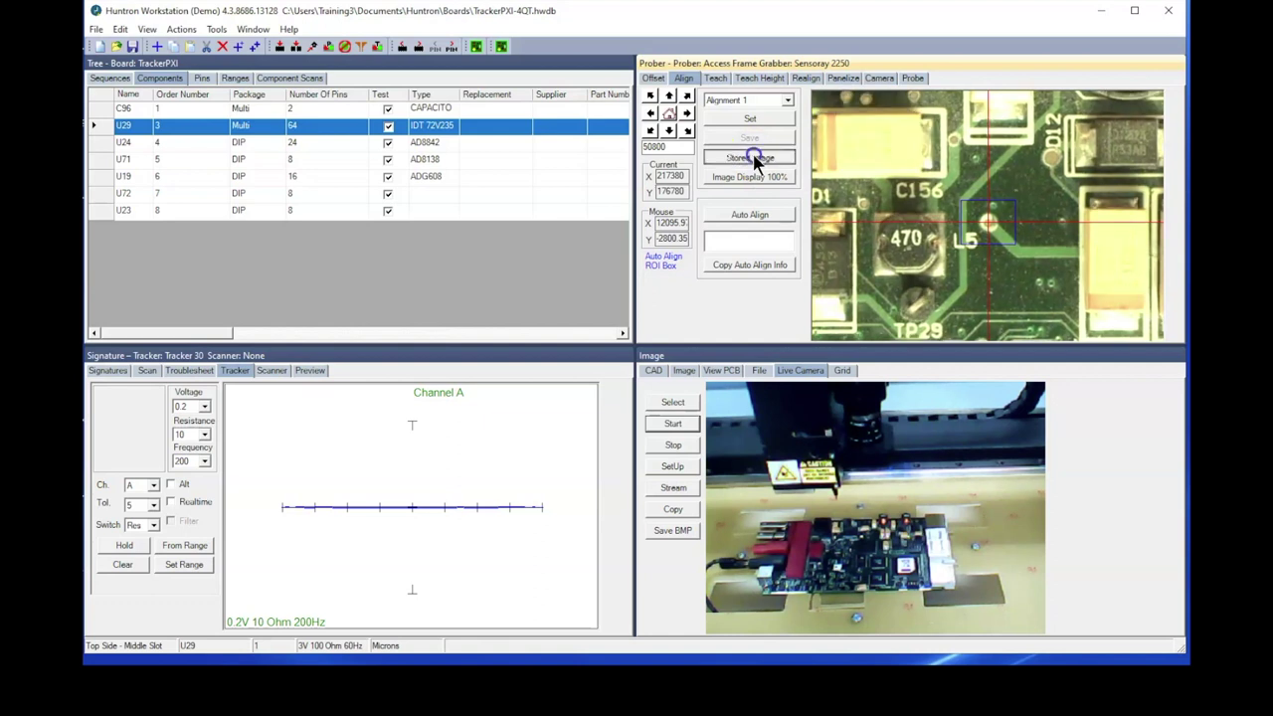
{"action": "left_click", "coordinate": [666, 146]}
Step: Set the jog step to 30, nudge up and right, and recheck against the stored image
{"action": "double_click", "coordinate": [666, 146]}
{"action": "type", "text": "30"}
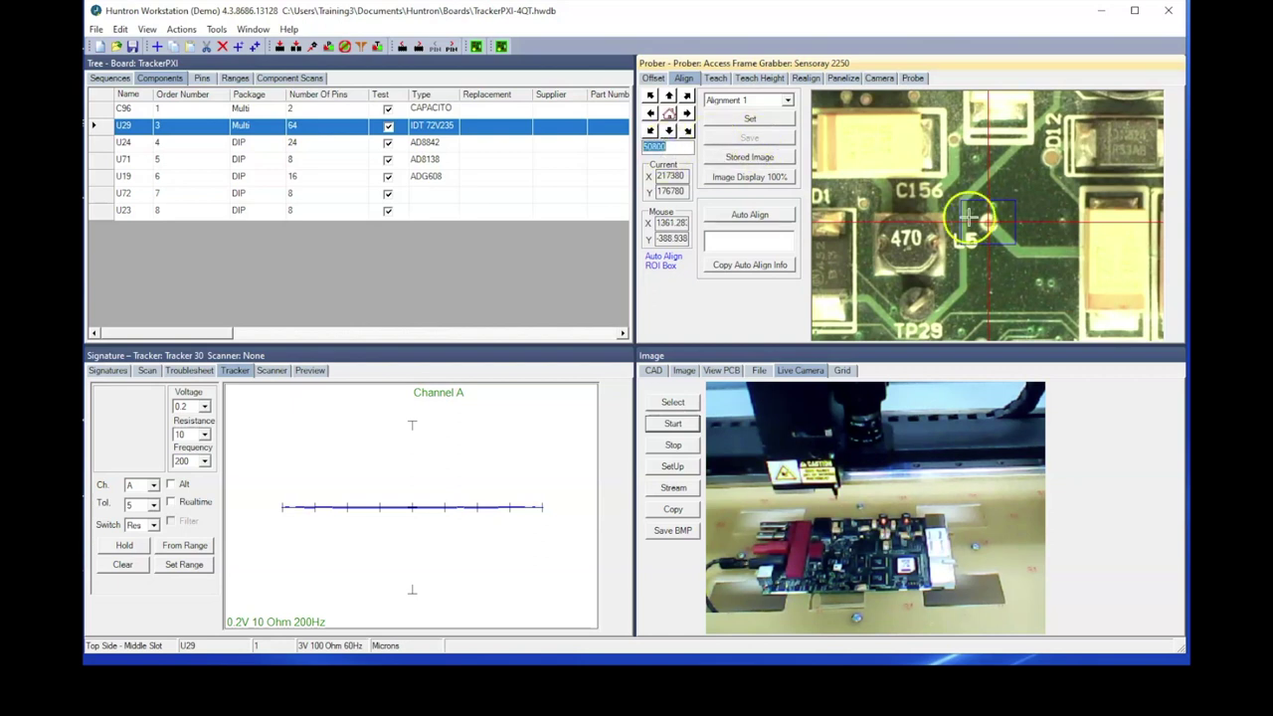
{"action": "left_click", "coordinate": [669, 96]}
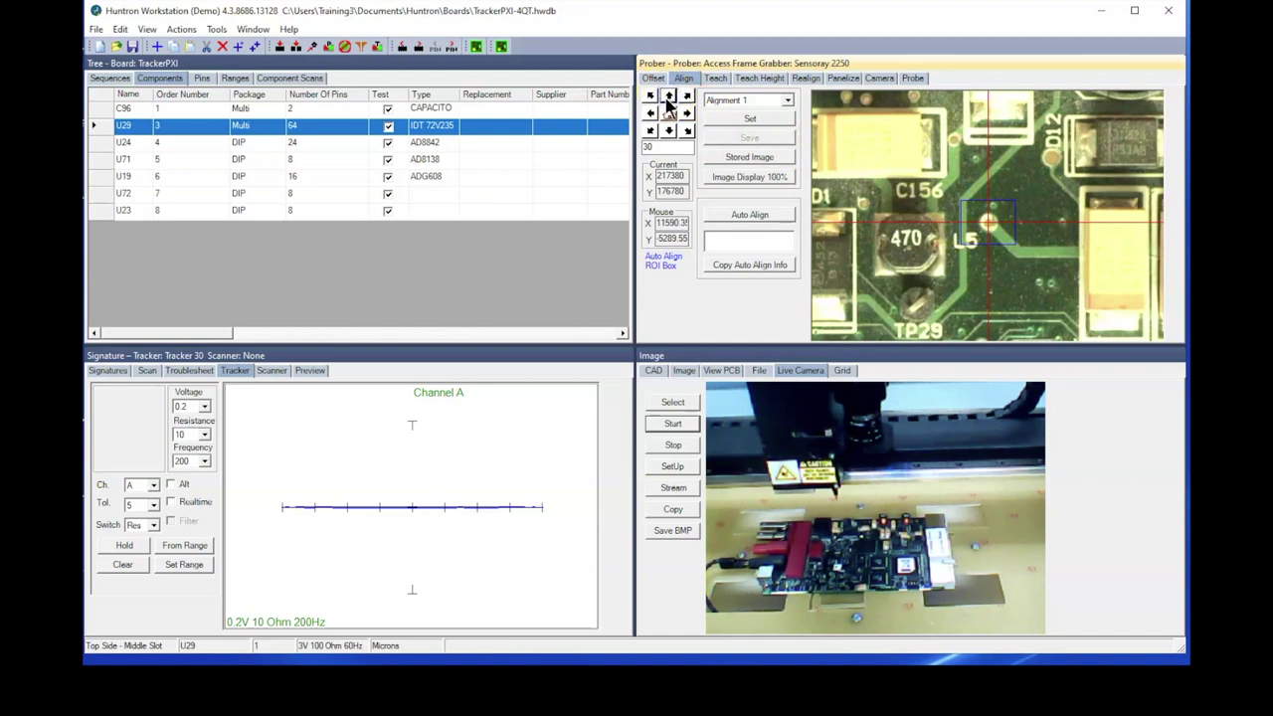
{"action": "left_click", "coordinate": [689, 117]}
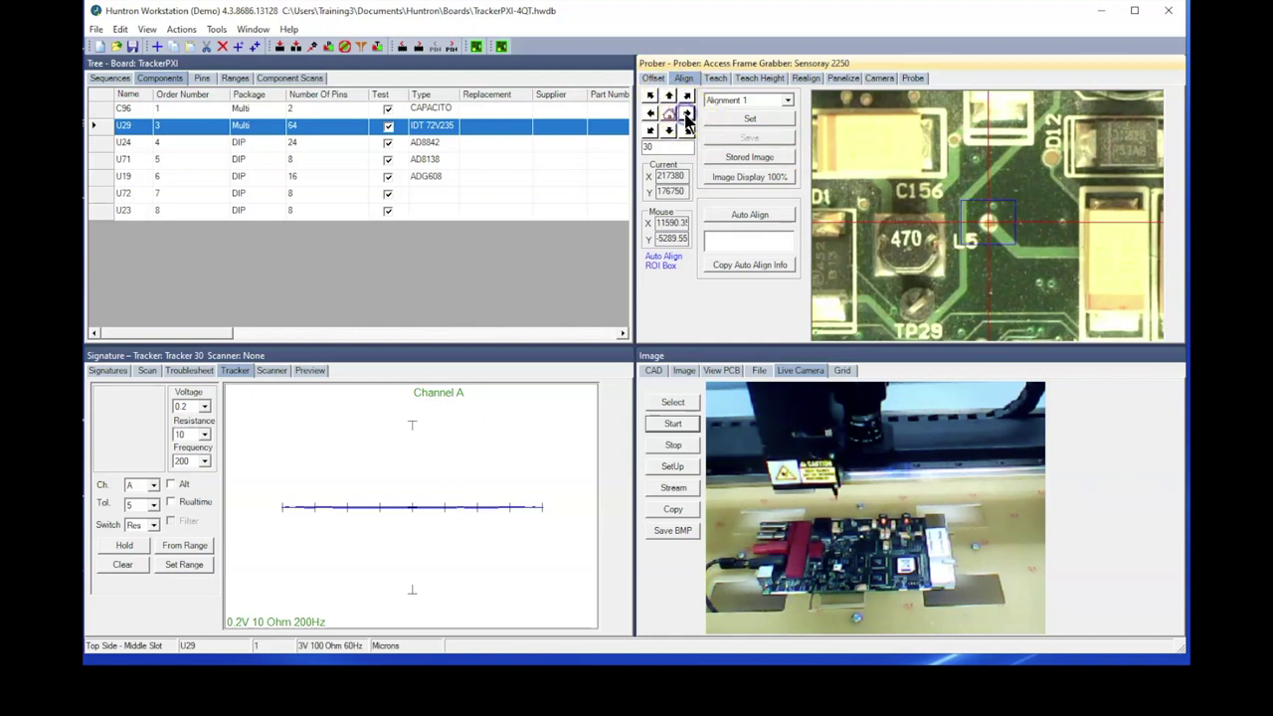
{"action": "left_click", "coordinate": [736, 157]}
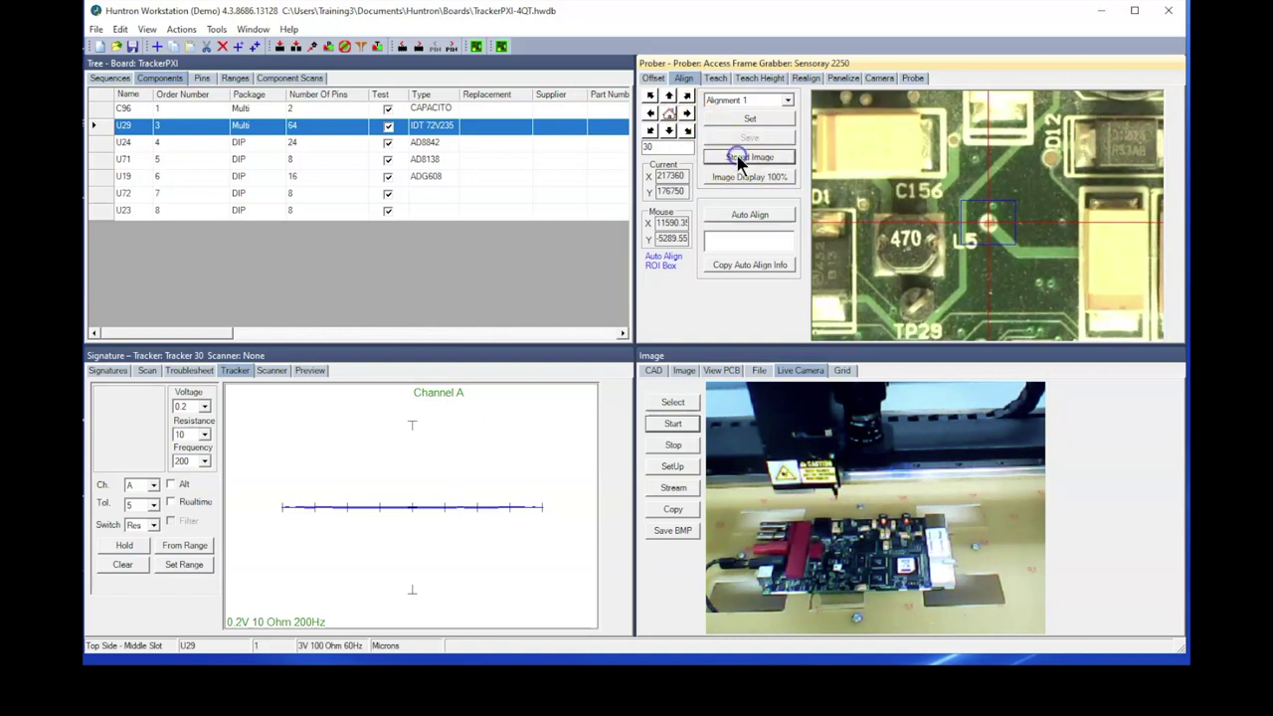
{"action": "left_click", "coordinate": [739, 157]}
{"action": "left_click", "coordinate": [739, 157]}
{"action": "left_click", "coordinate": [739, 158]}
{"action": "left_click", "coordinate": [738, 159]}
Step: Set Alignment 1 at the current position and change the jog step to 50000
{"action": "left_click", "coordinate": [743, 117]}
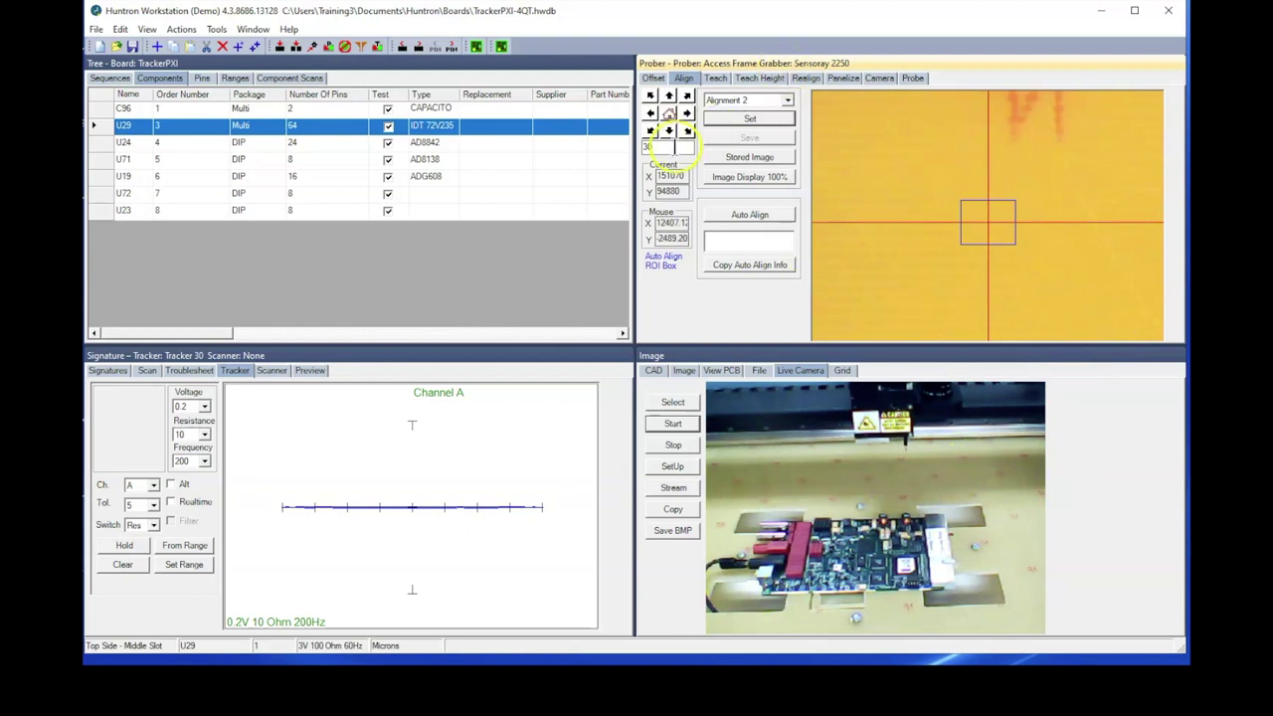
{"action": "double_click", "coordinate": [663, 147]}
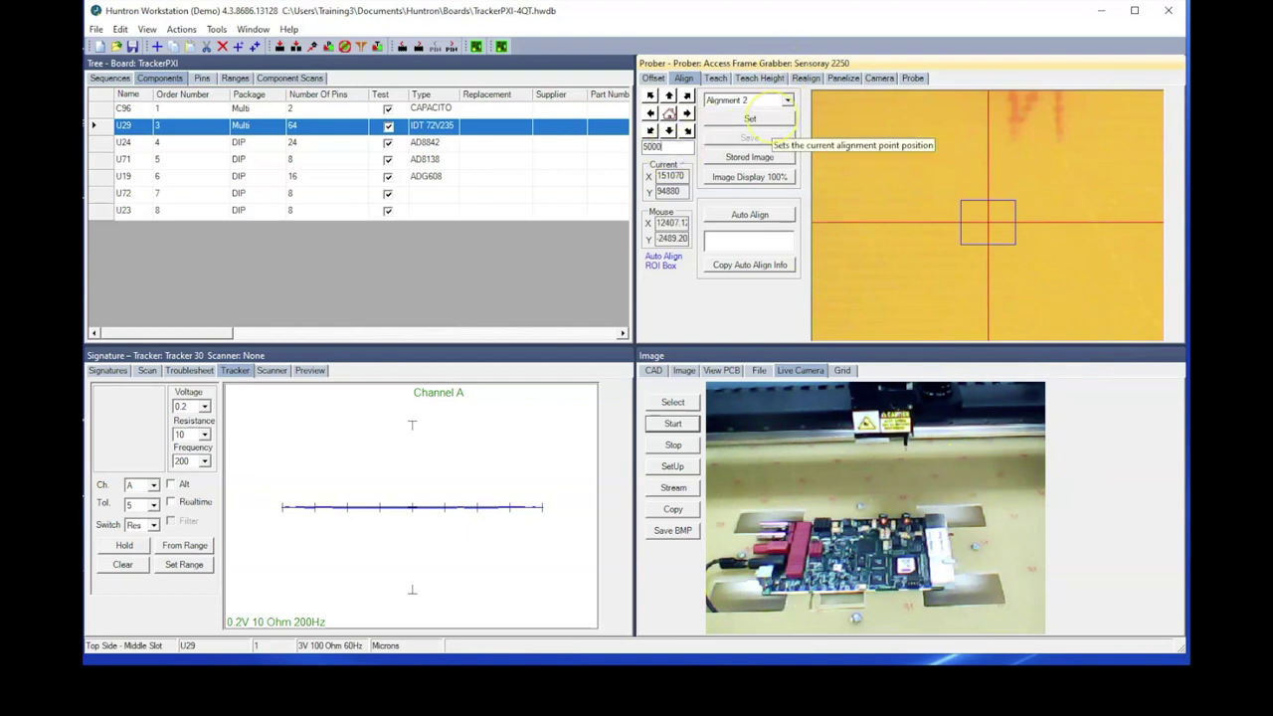
{"action": "type", "text": "50000"}
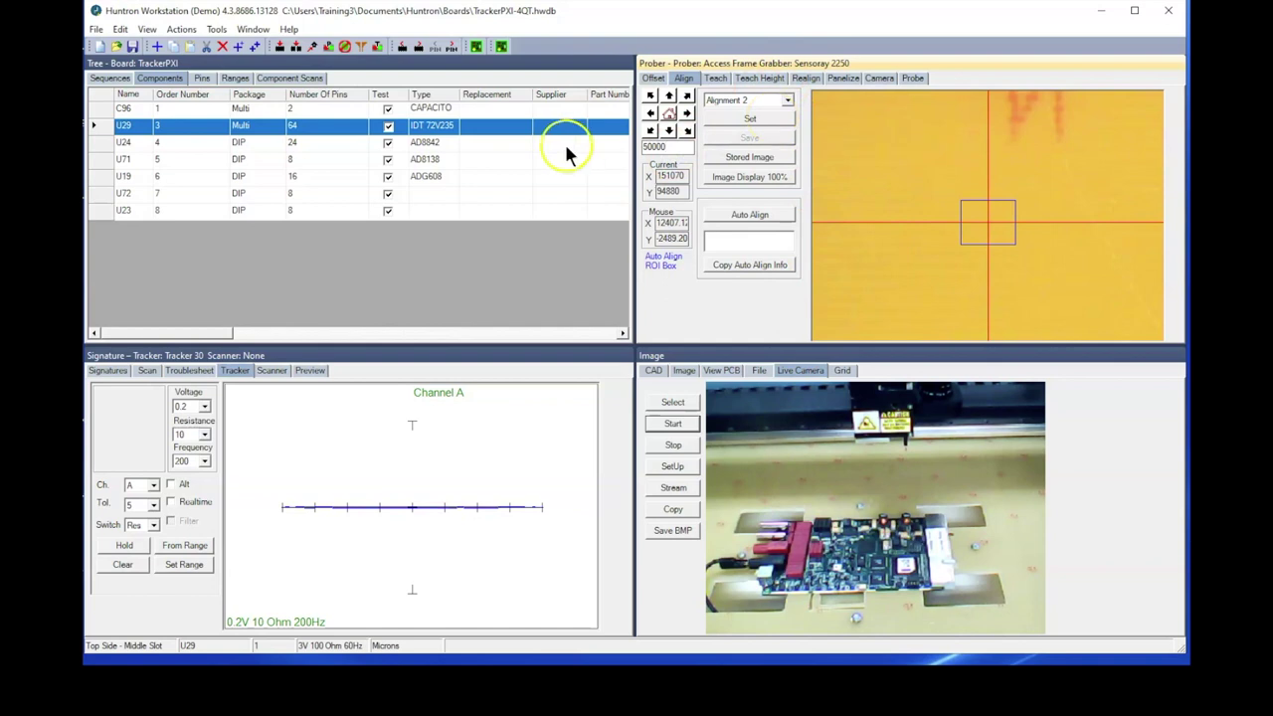
Step: Jog toward Alignment 2 and centre the camera on the pad beside the Huntron copyright marking
{"action": "left_click", "coordinate": [649, 131]}
{"action": "left_click", "coordinate": [649, 133]}
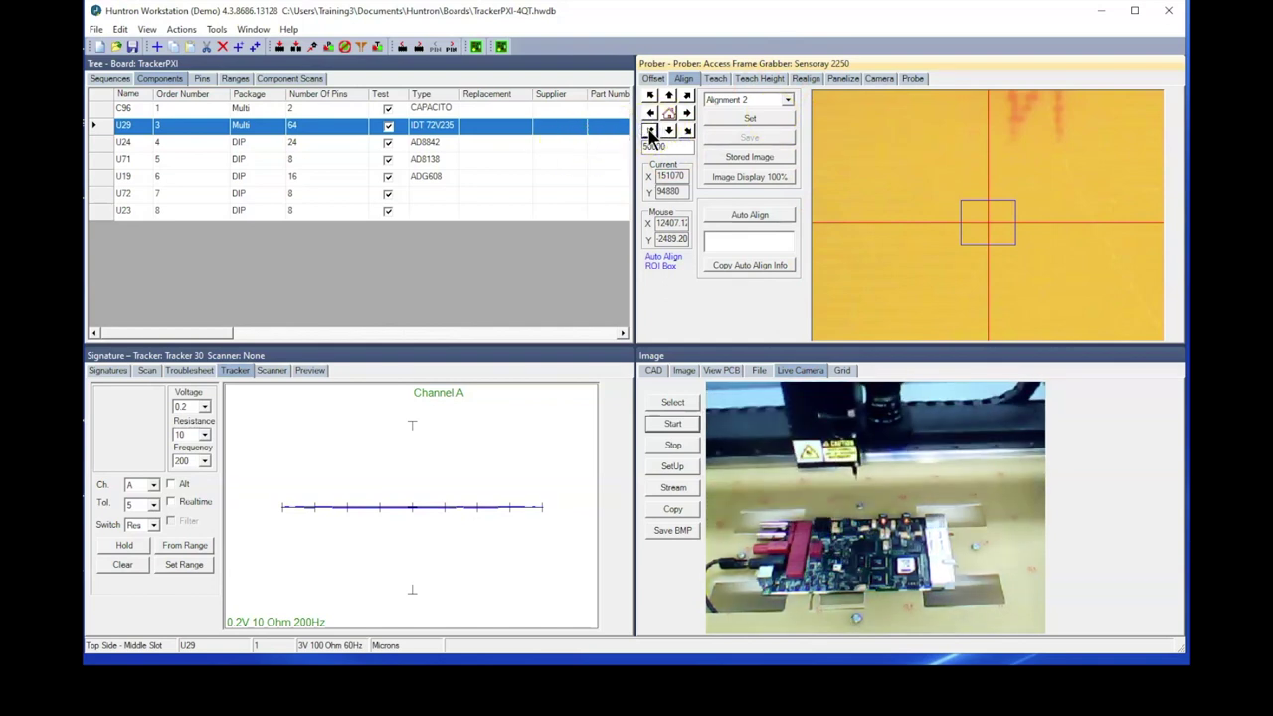
{"action": "left_click", "coordinate": [650, 133]}
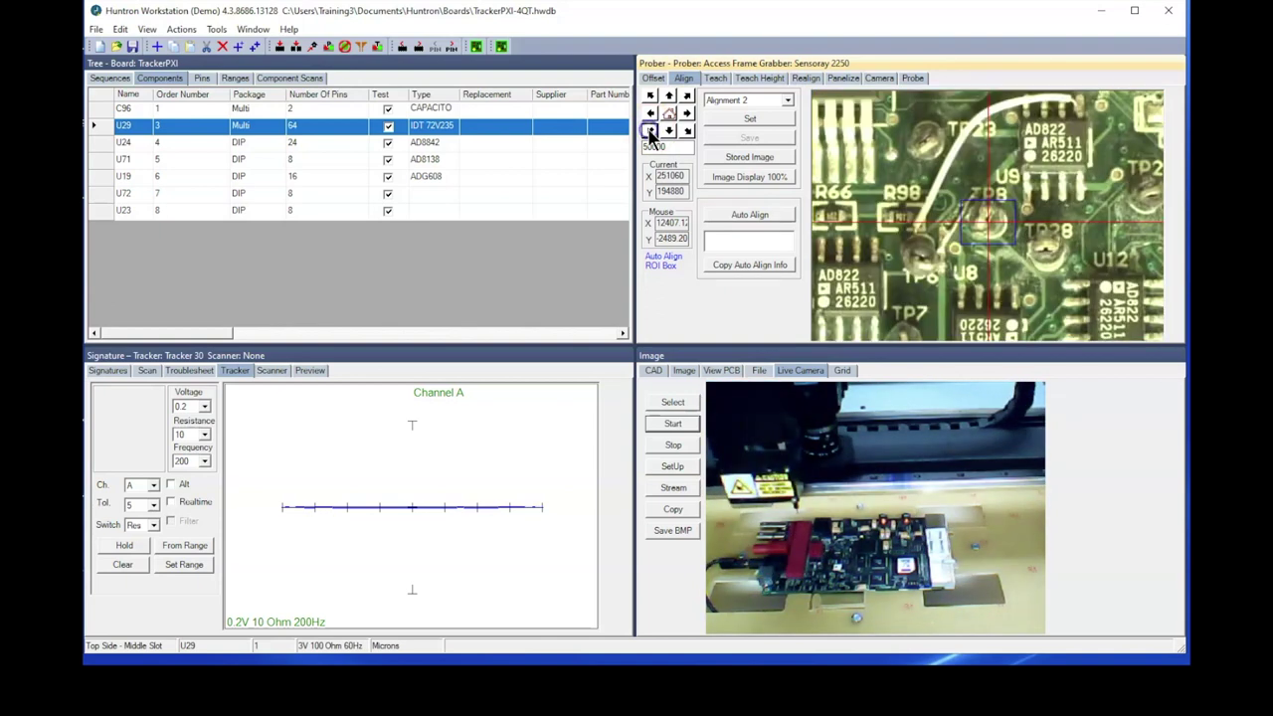
{"action": "left_click", "coordinate": [987, 336]}
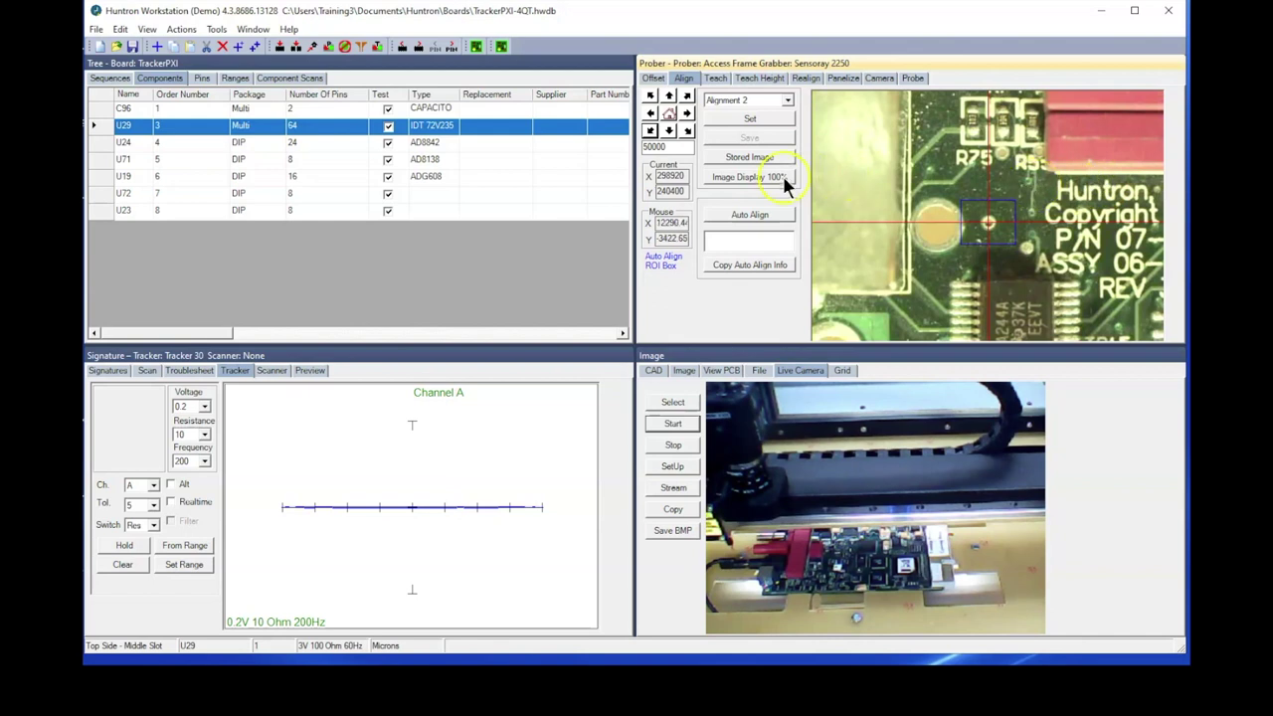
Step: Centre the pad beside the copyright text and compare it with Alignment 2's stored image
{"action": "left_click", "coordinate": [723, 158]}
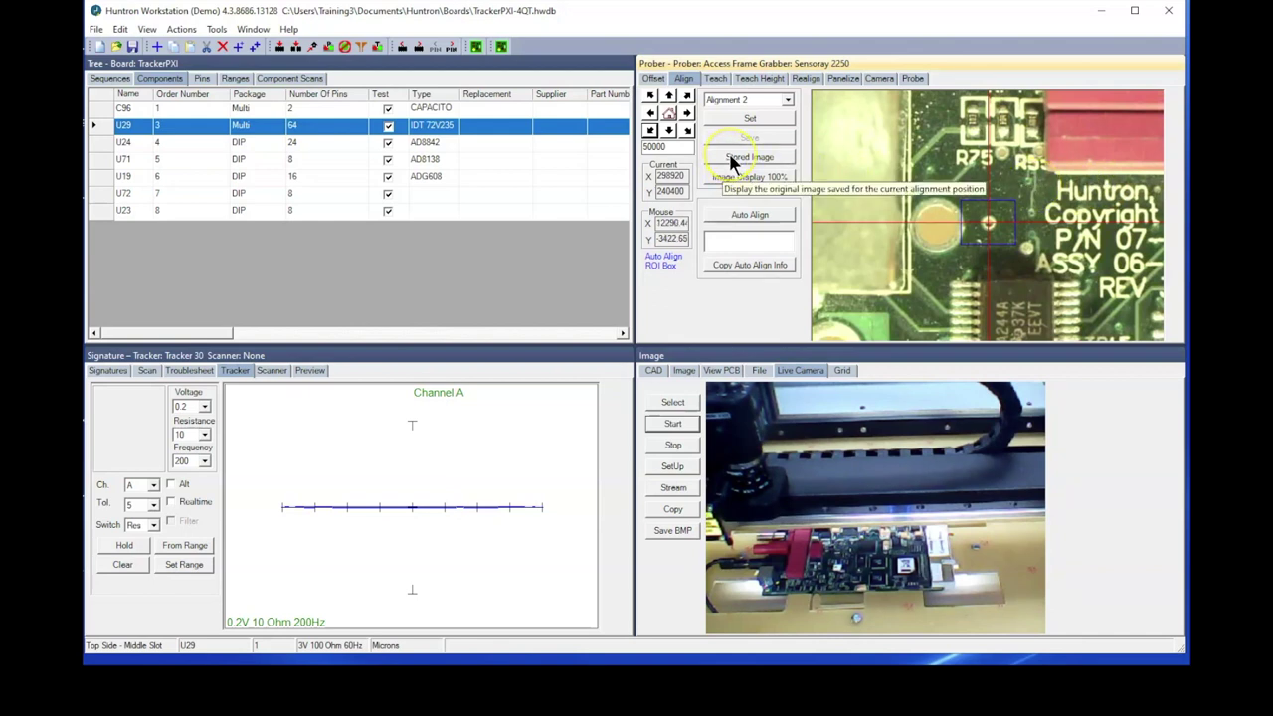
{"action": "left_click", "coordinate": [731, 159]}
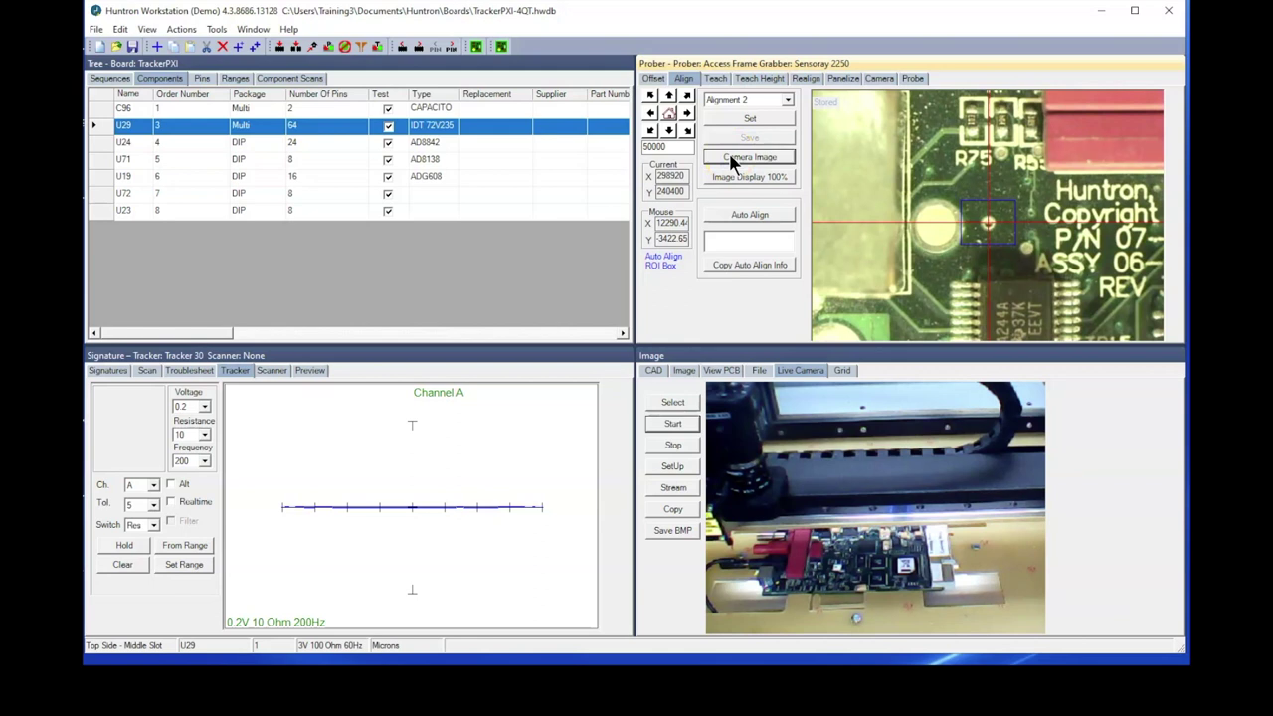
{"action": "left_click", "coordinate": [731, 159]}
{"action": "left_click", "coordinate": [731, 159]}
{"action": "left_click", "coordinate": [731, 159]}
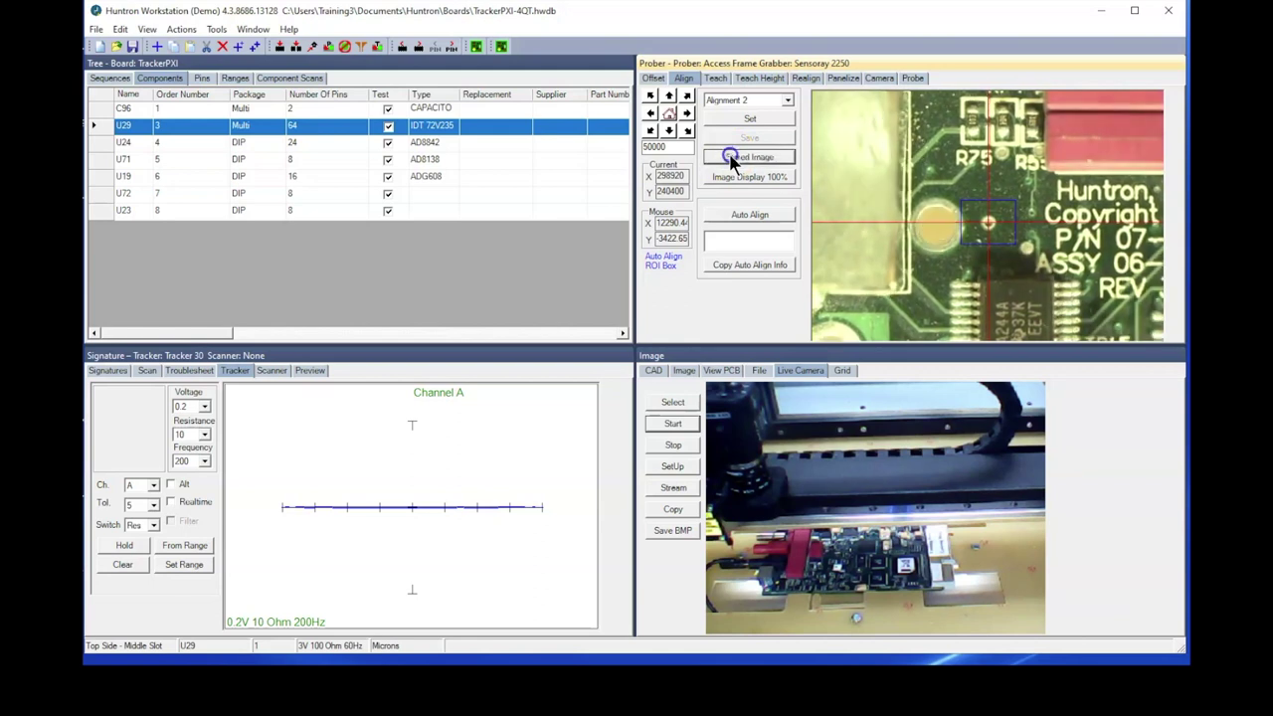
Step: Use a finer jog step and nudge the prober, repeatedly checking live versus stored image
{"action": "double_click", "coordinate": [660, 146]}
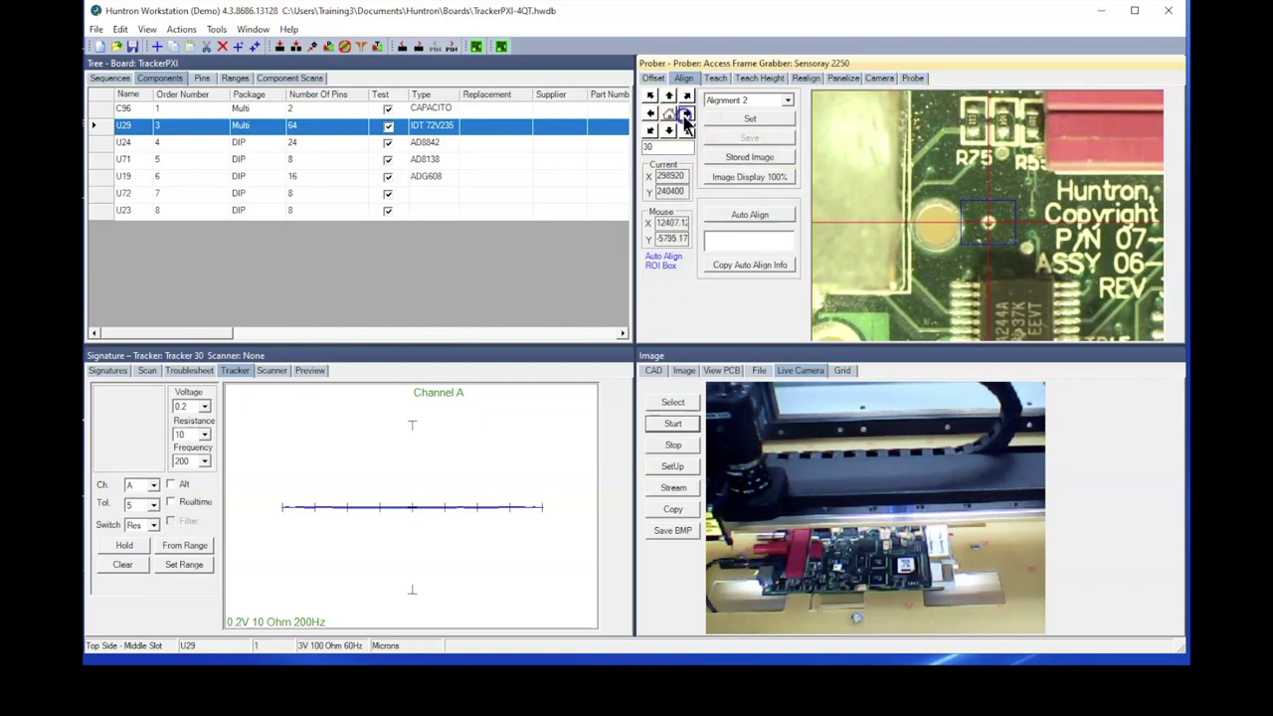
{"action": "left_click", "coordinate": [746, 159]}
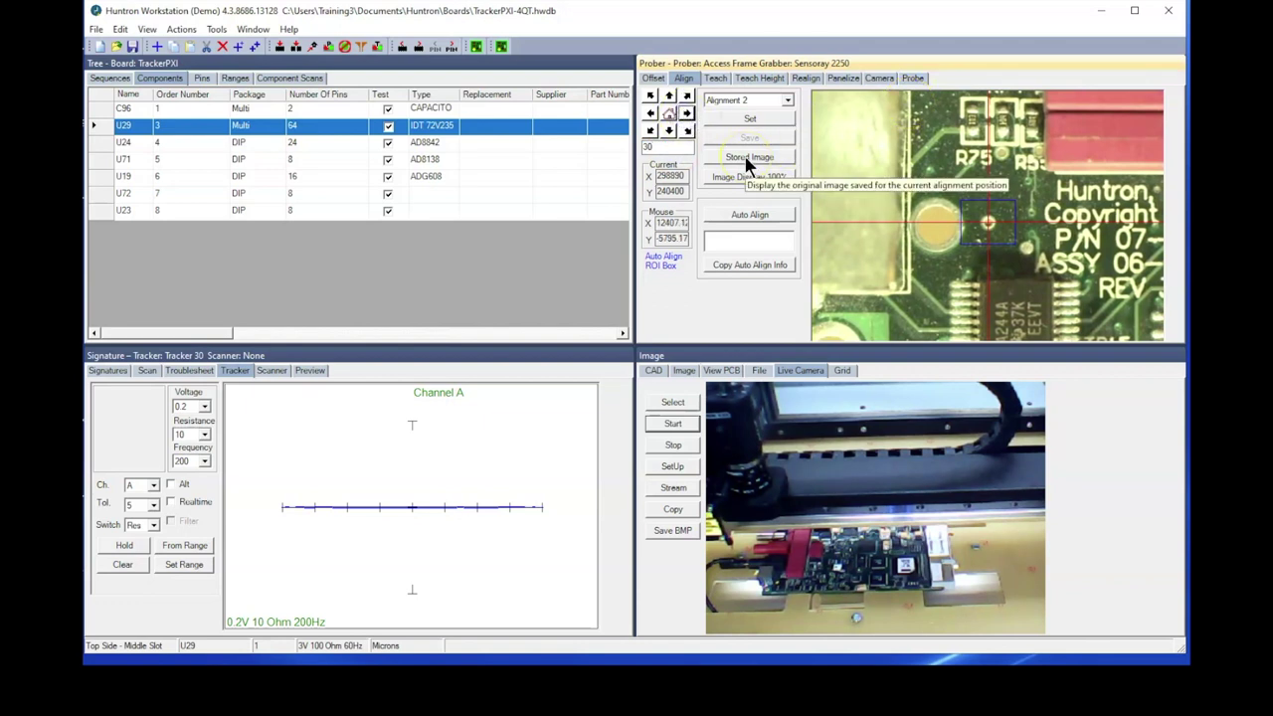
{"action": "left_click", "coordinate": [745, 159]}
{"action": "left_click", "coordinate": [747, 160]}
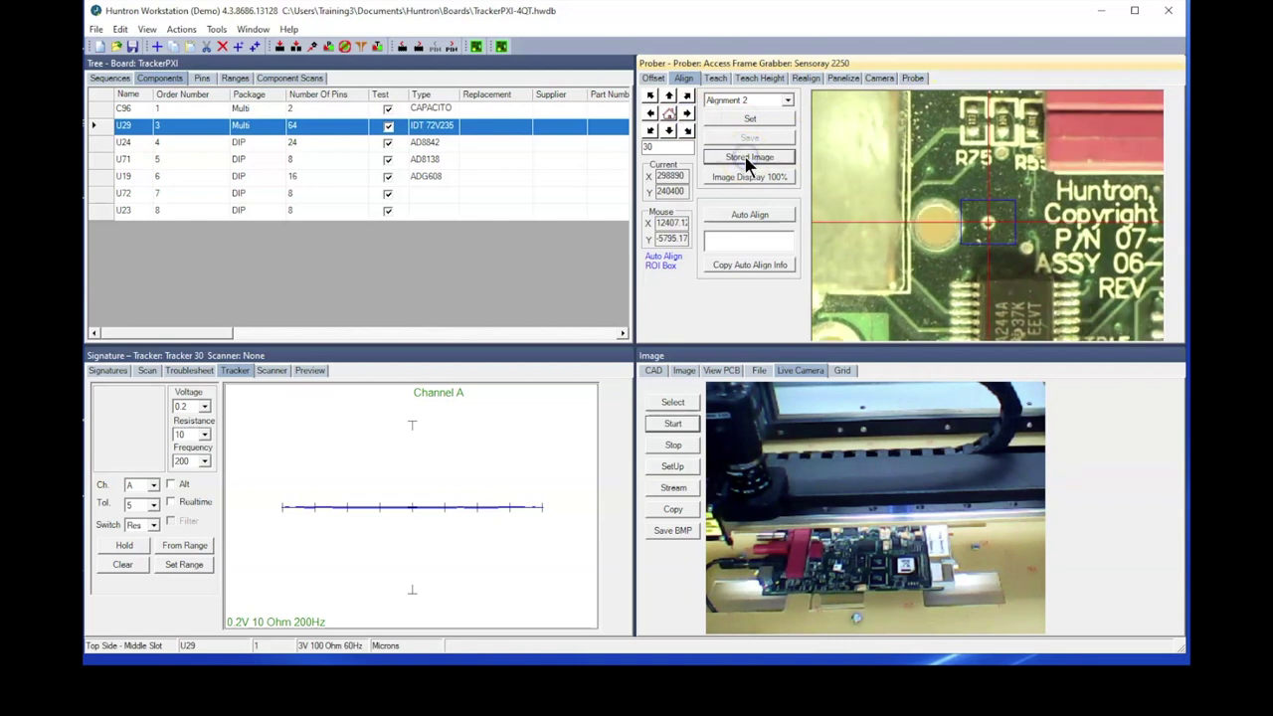
{"action": "left_click", "coordinate": [748, 159]}
{"action": "left_click", "coordinate": [748, 159]}
{"action": "left_click", "coordinate": [748, 159]}
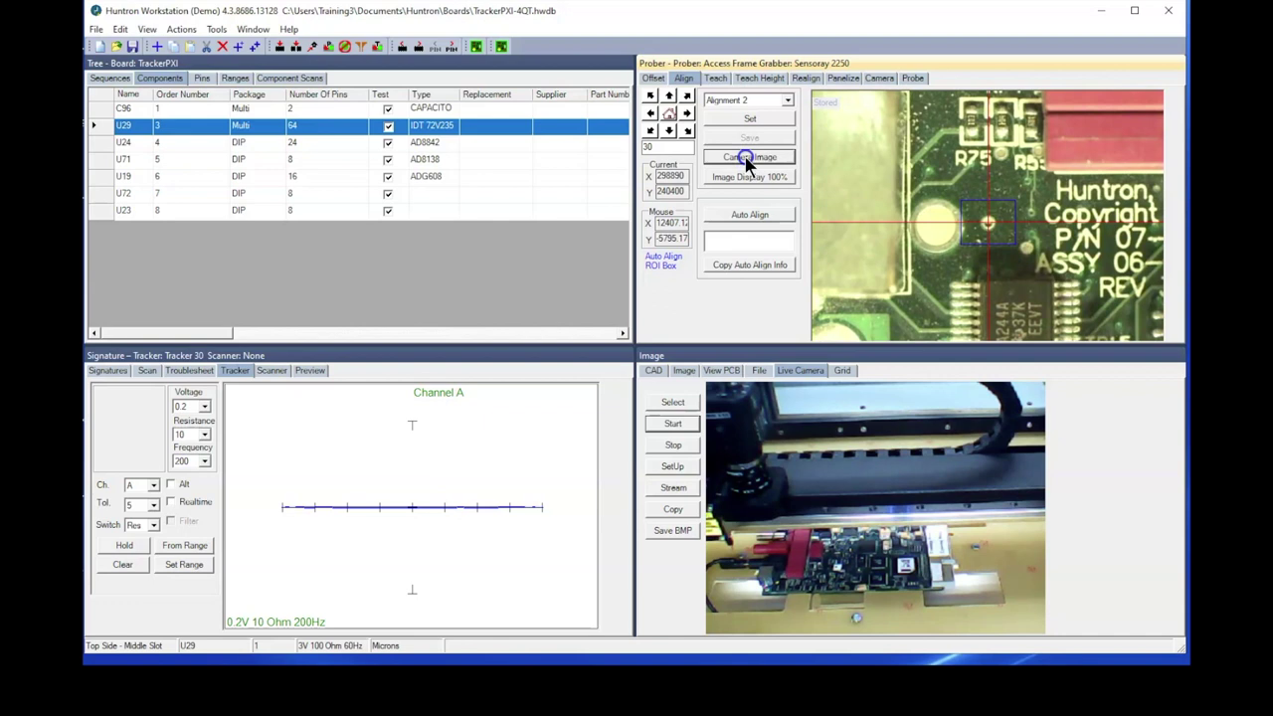
{"action": "left_click", "coordinate": [748, 159]}
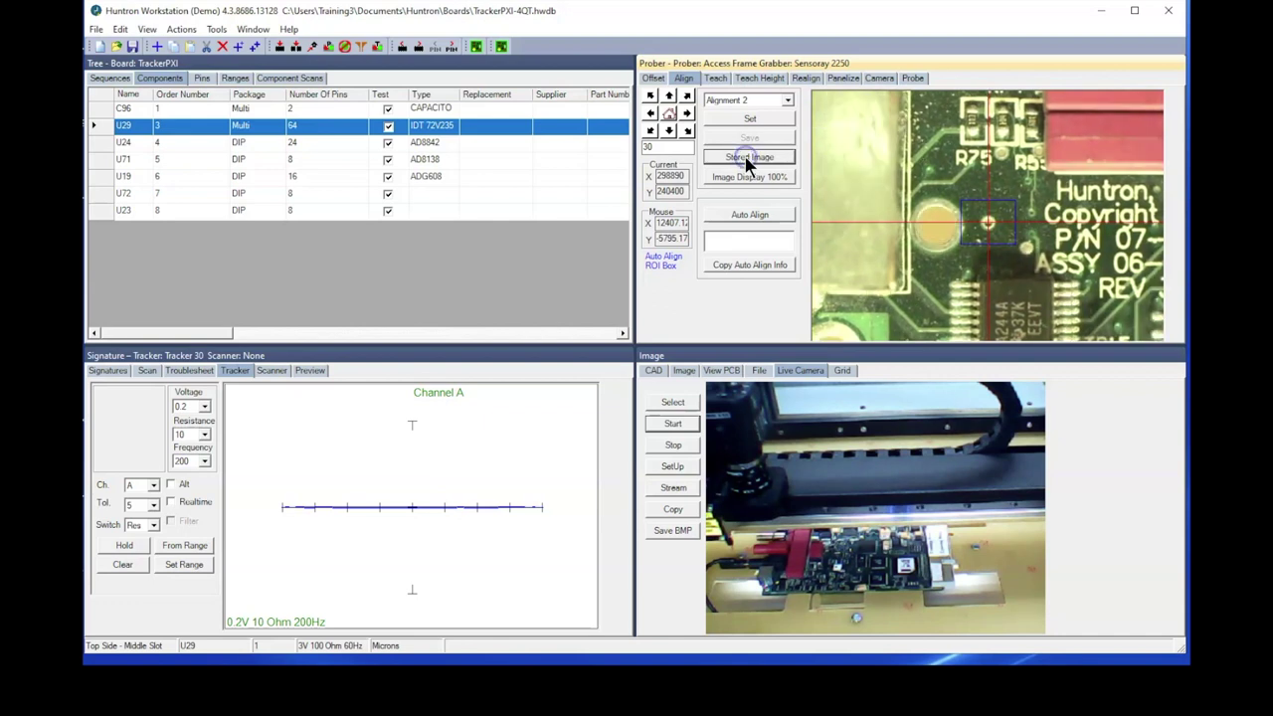
{"action": "left_click", "coordinate": [748, 159]}
{"action": "left_click", "coordinate": [748, 159]}
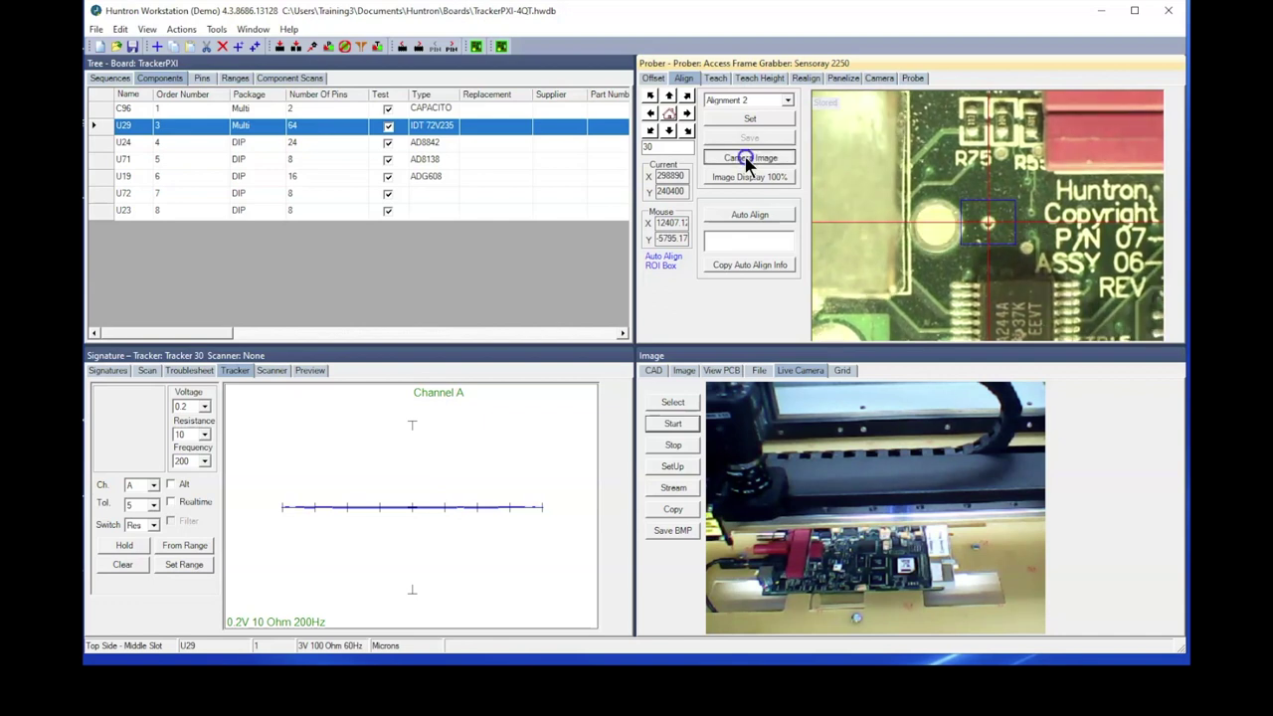
Step: Nudge up once more, confirm the match, and set Alignment 2 at X 298890, Y 240360
{"action": "left_click", "coordinate": [672, 95]}
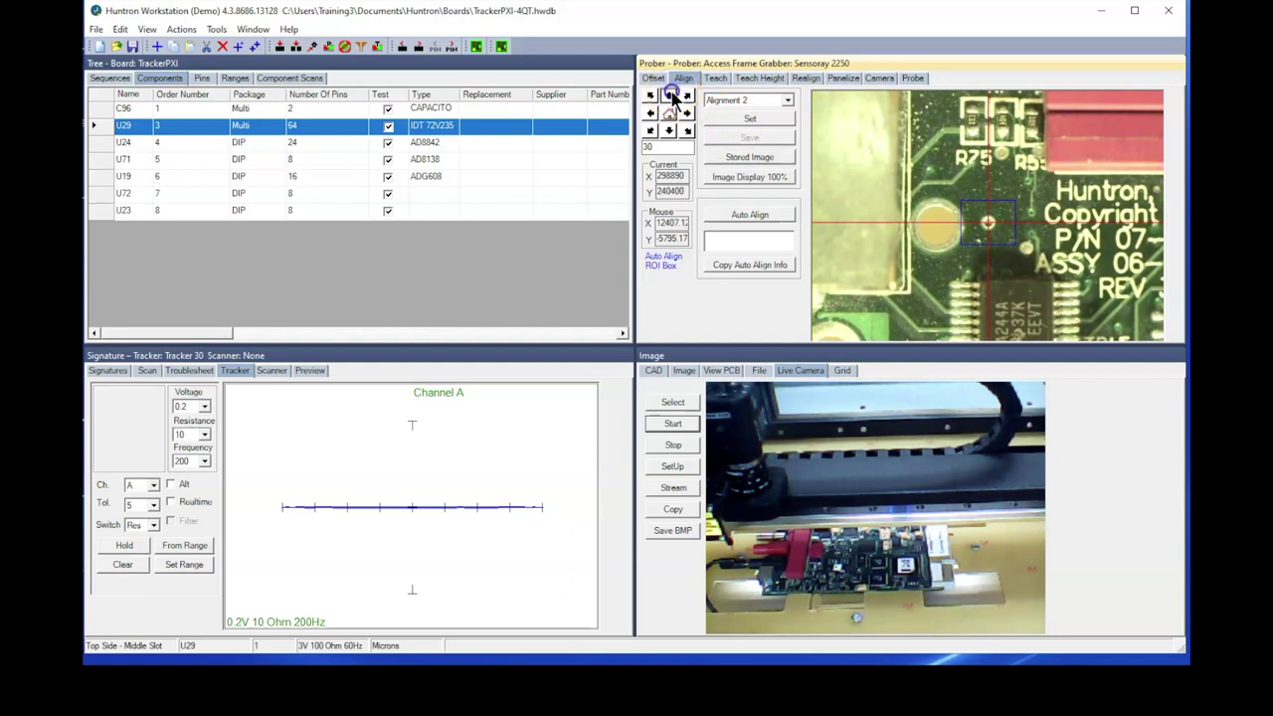
{"action": "left_click", "coordinate": [754, 159]}
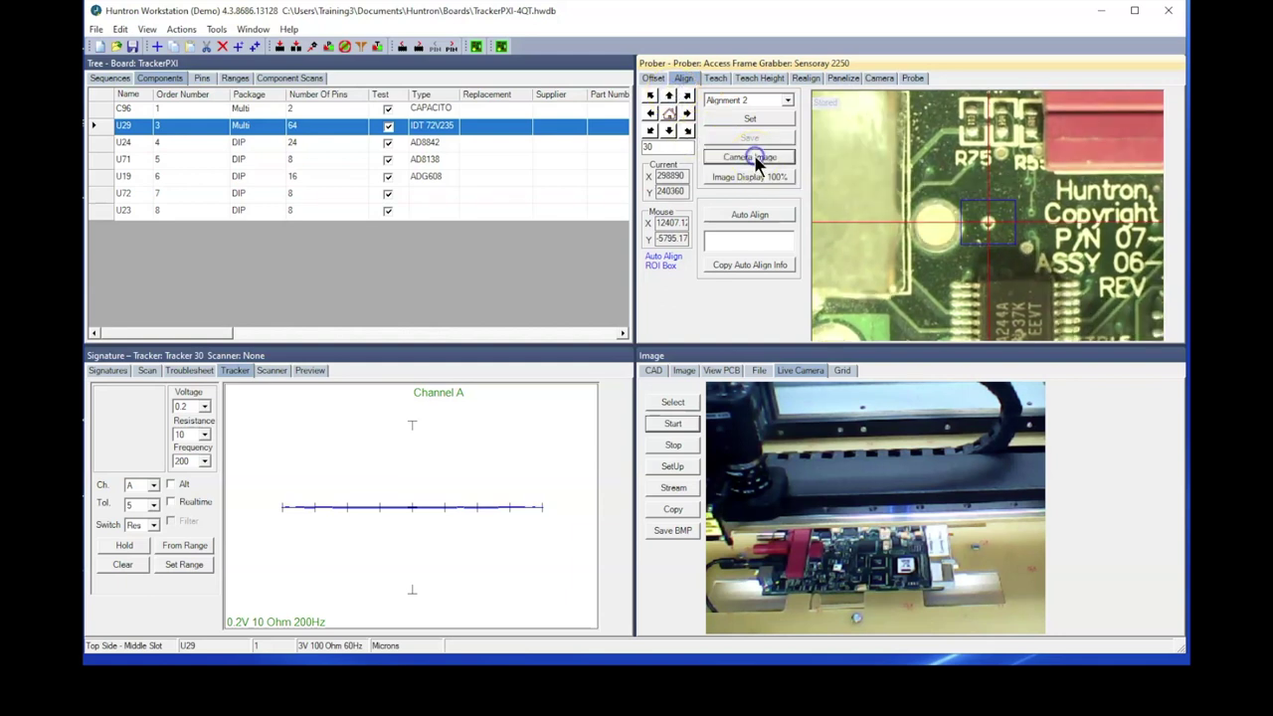
{"action": "left_click", "coordinate": [753, 159]}
{"action": "left_click", "coordinate": [754, 159]}
{"action": "left_click", "coordinate": [753, 159]}
{"action": "left_click", "coordinate": [754, 117]}
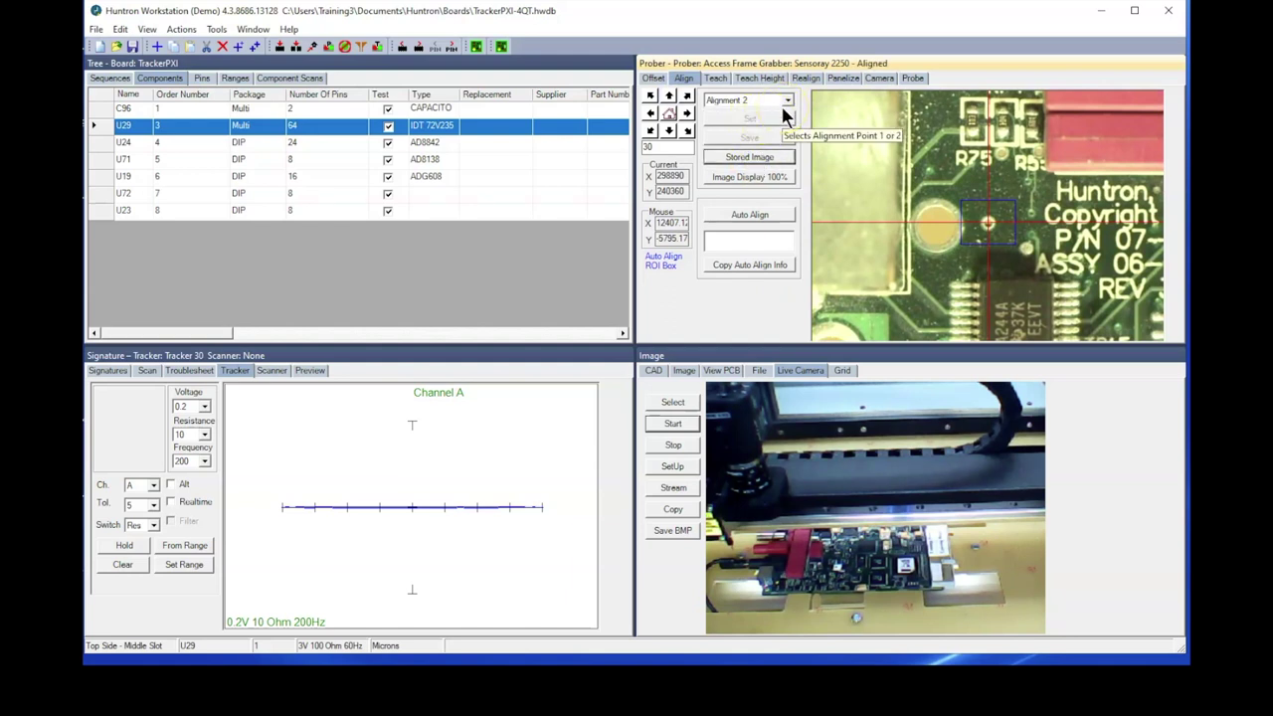
Step: On the Teach tab, send the prober to pin 2 of component U29
{"action": "left_click", "coordinate": [717, 79]}
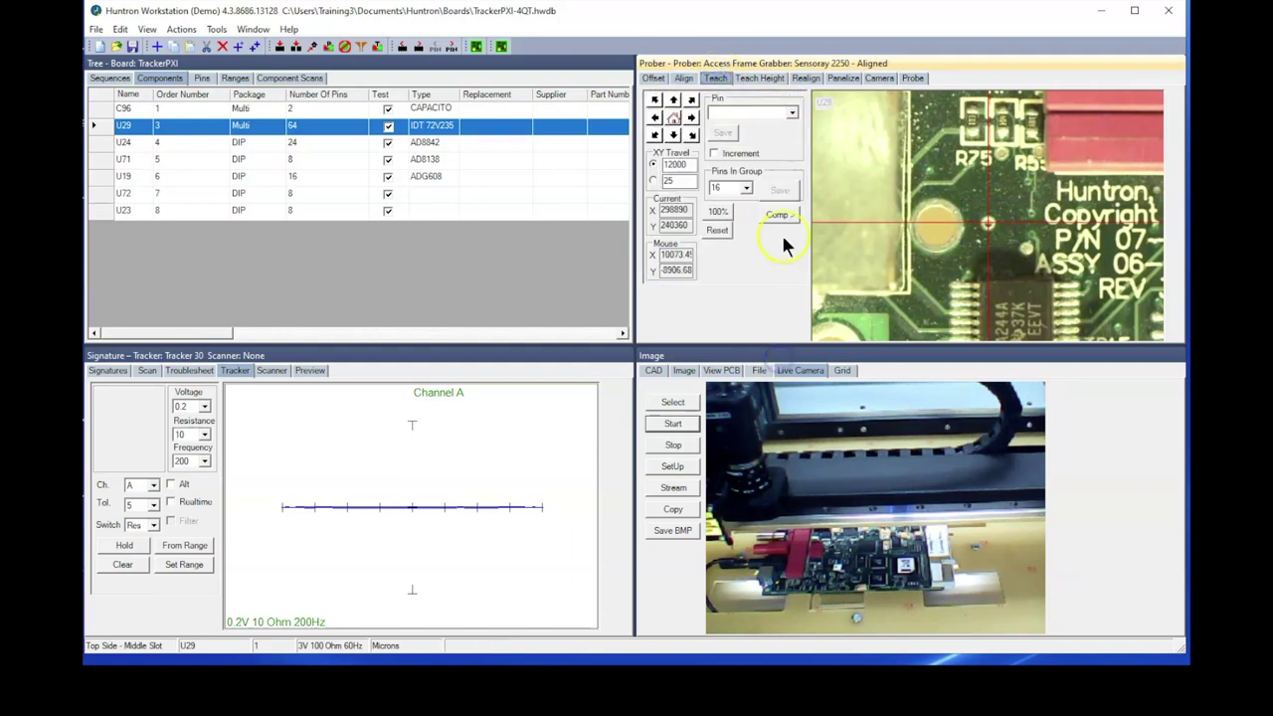
{"action": "left_click", "coordinate": [796, 107]}
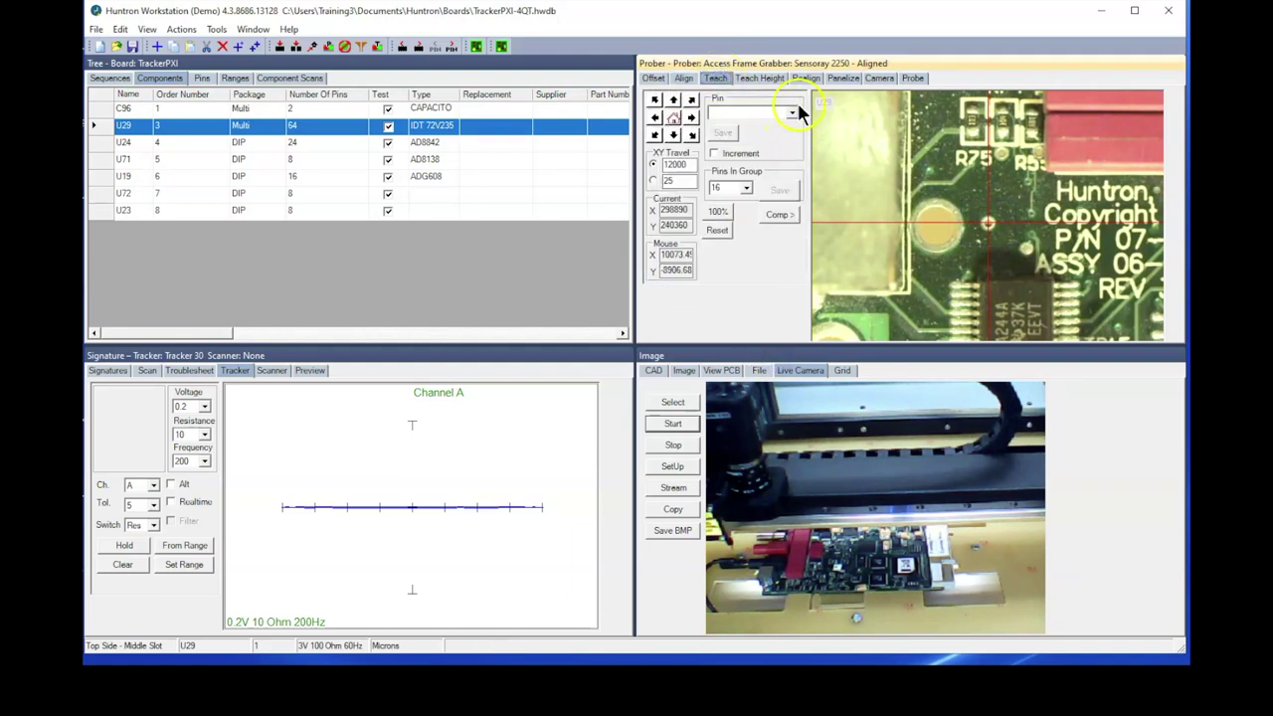
{"action": "left_click", "coordinate": [97, 127]}
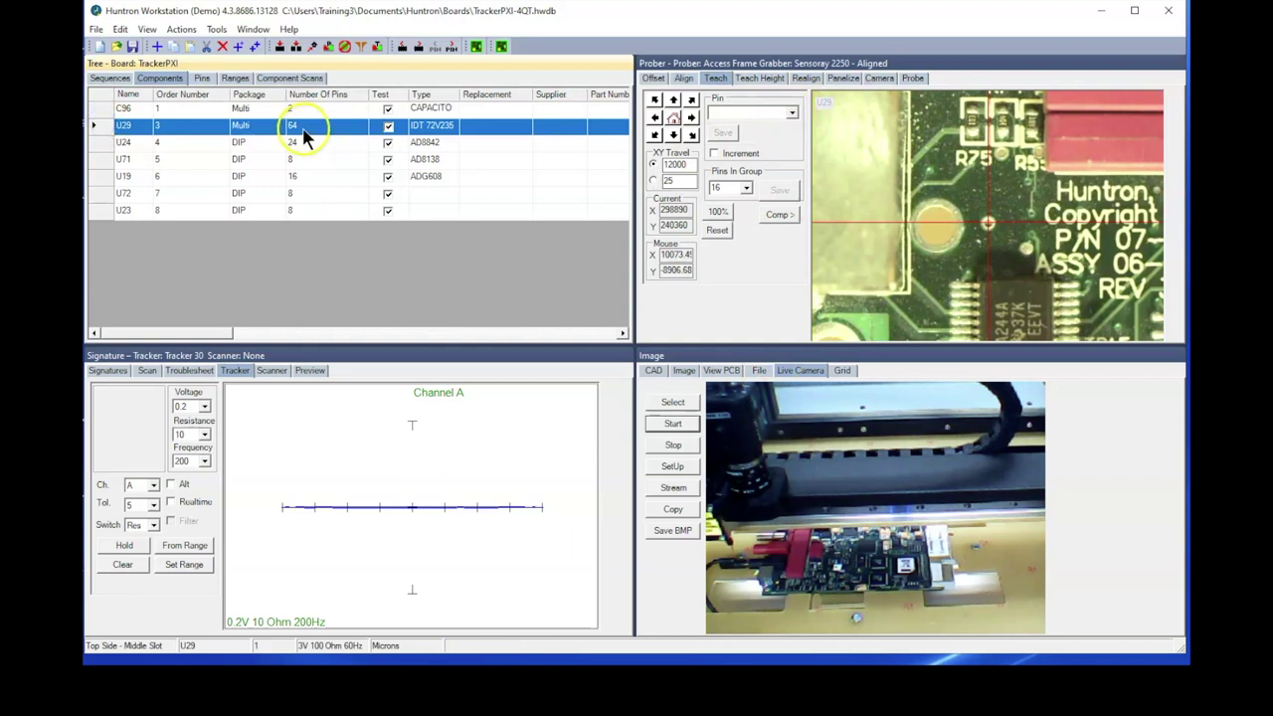
{"action": "left_click", "coordinate": [793, 113]}
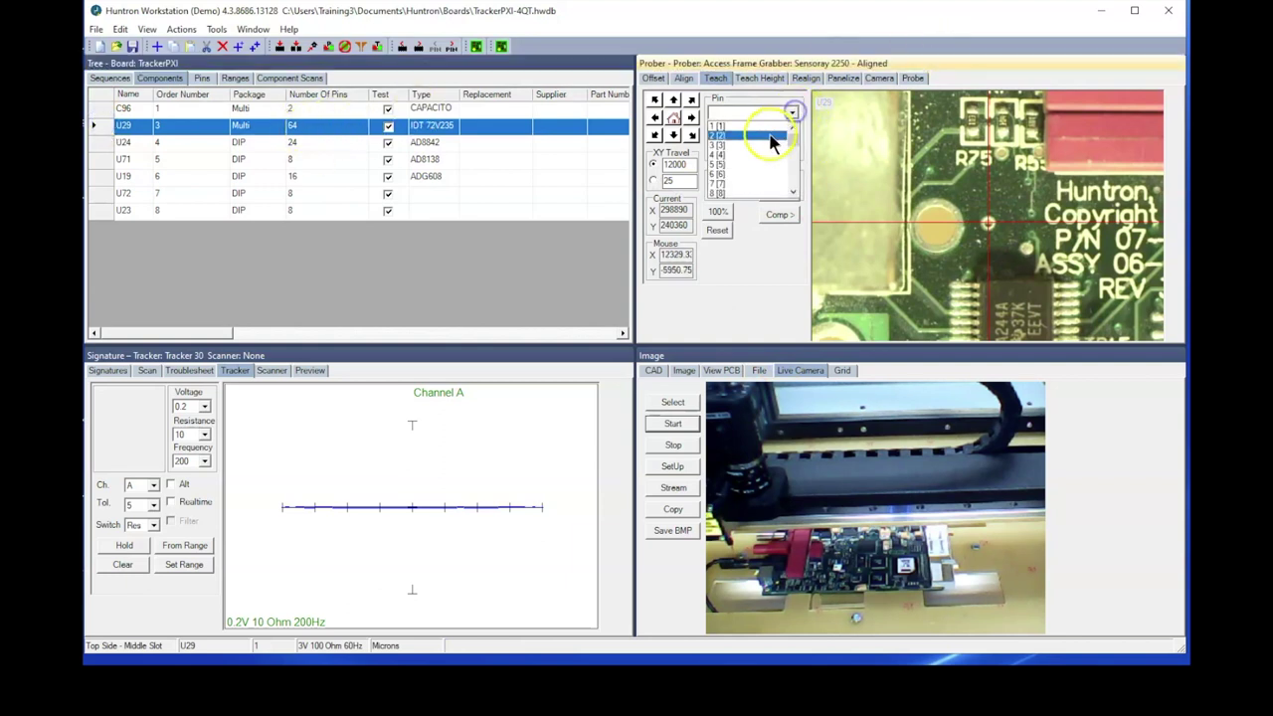
{"action": "left_click", "coordinate": [771, 136]}
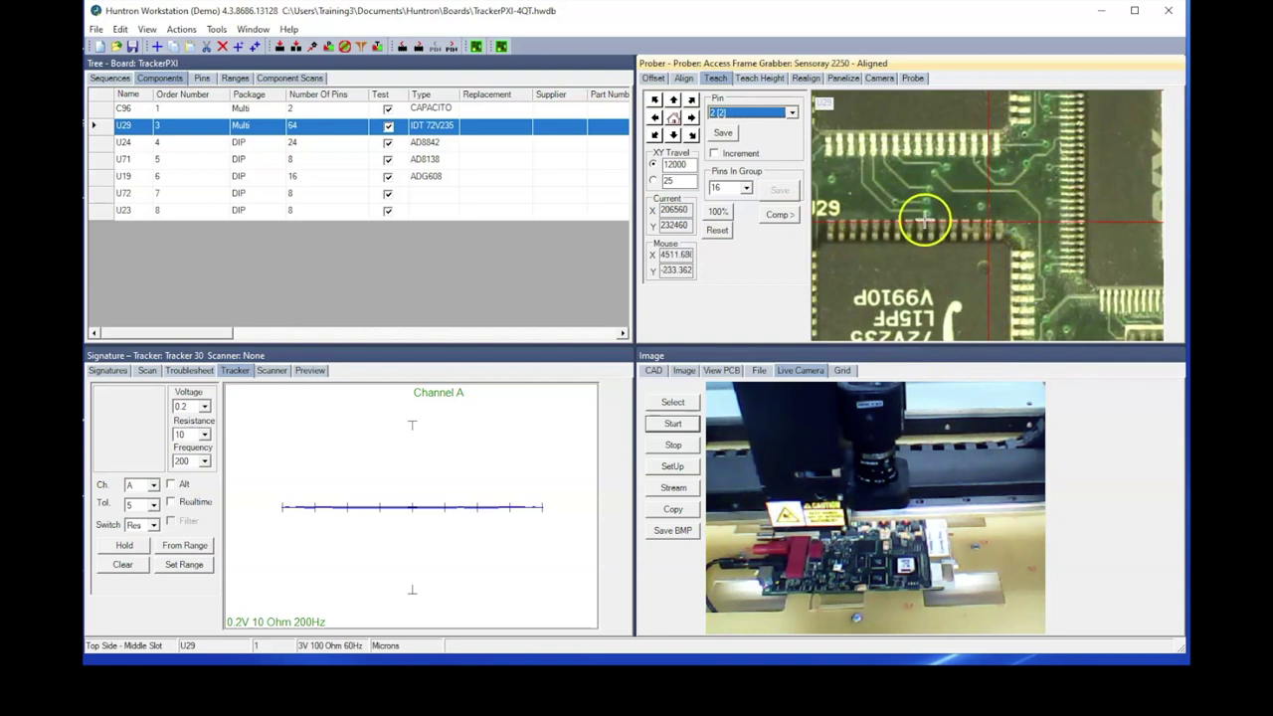
Step: Send the prober to pin 22 of U29 and inspect it in the camera image
{"action": "left_click", "coordinate": [791, 111]}
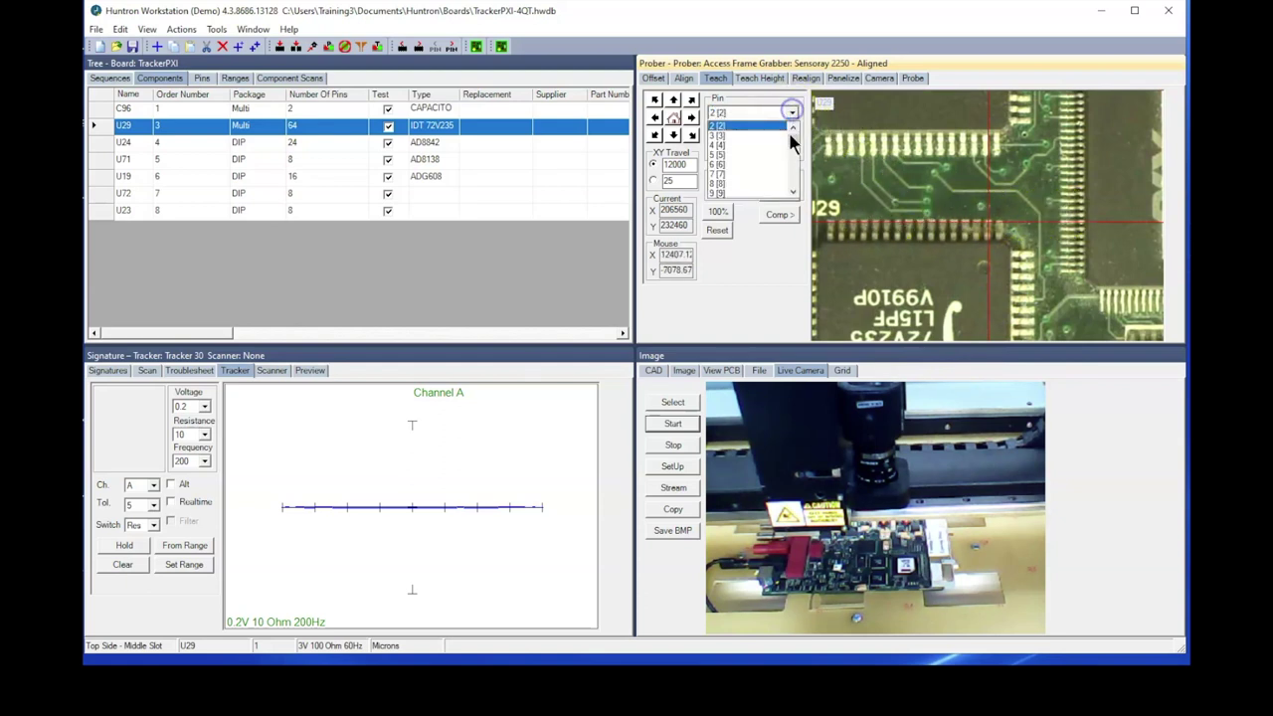
{"action": "left_click", "coordinate": [792, 173]}
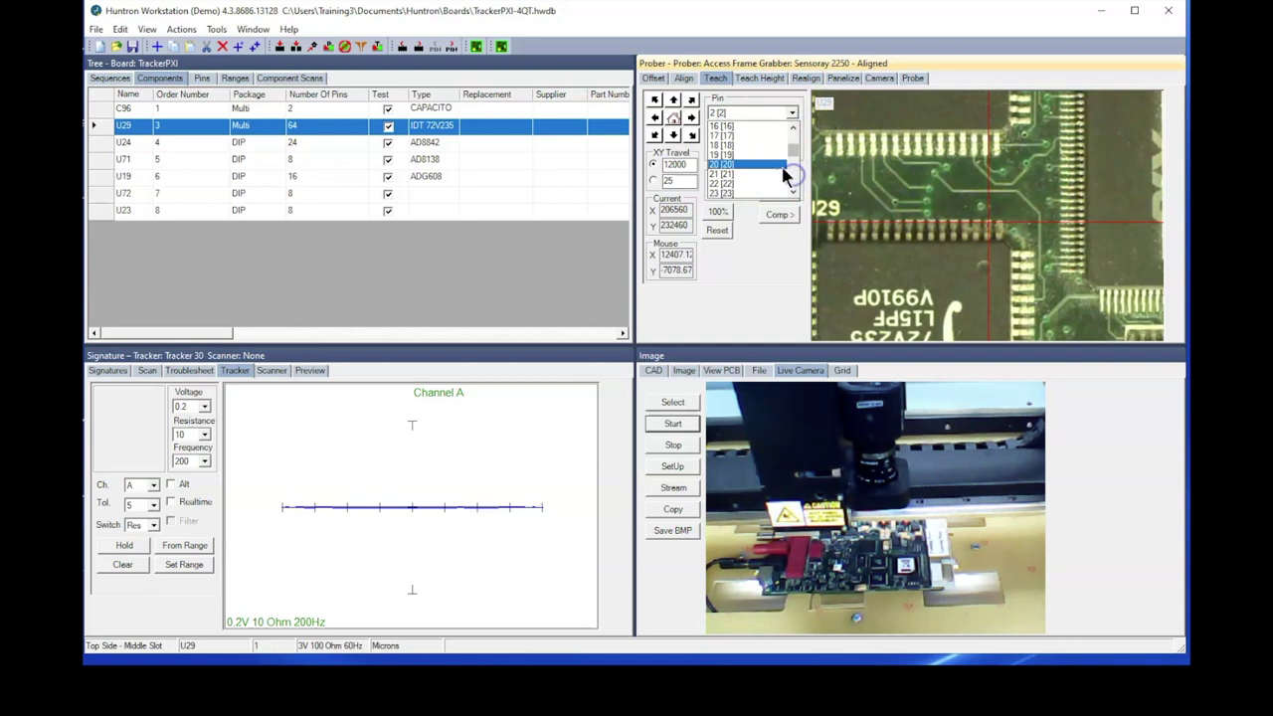
{"action": "left_click", "coordinate": [750, 191]}
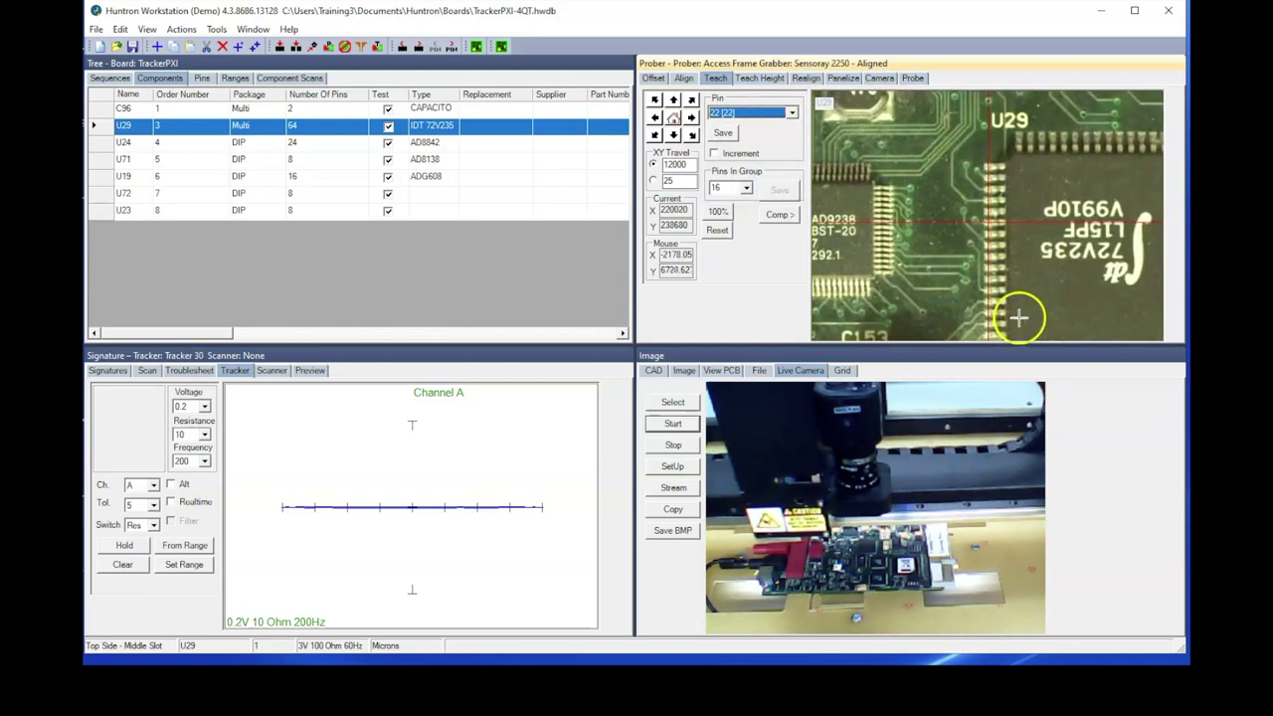
{"action": "left_click", "coordinate": [977, 214]}
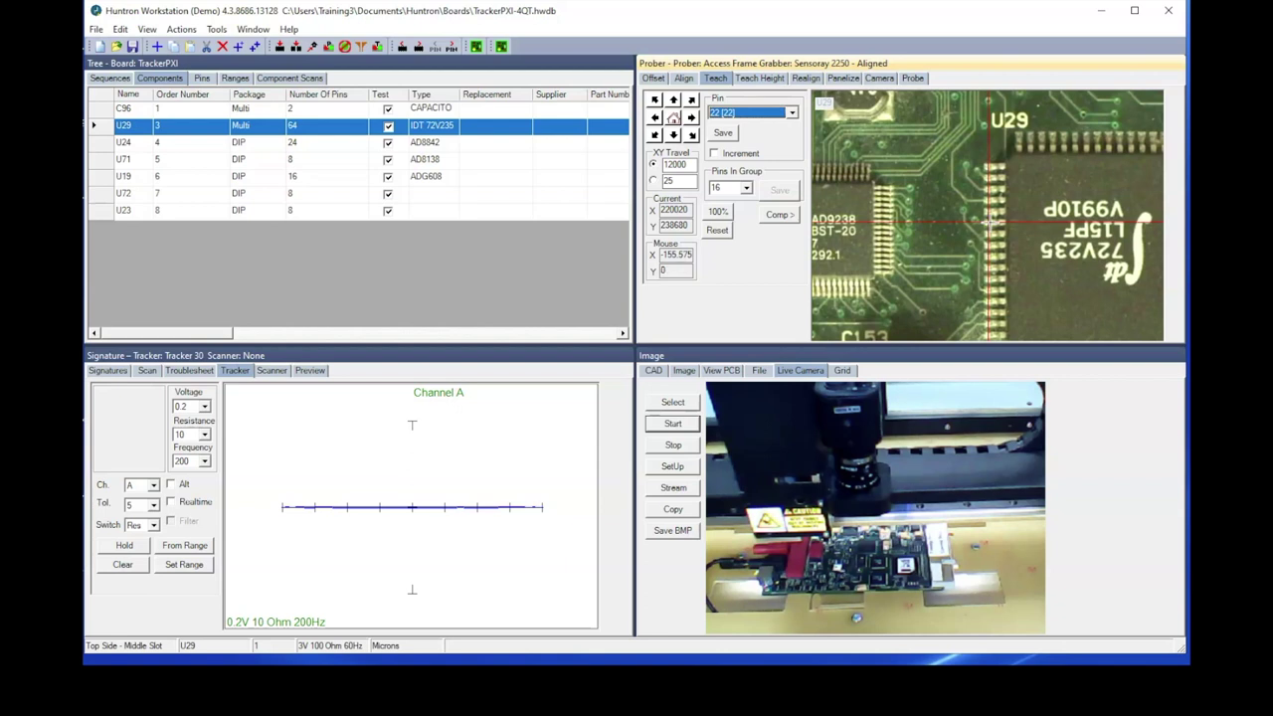
{"action": "left_click", "coordinate": [1069, 199]}
{"action": "left_click", "coordinate": [801, 88]}
Step: Choose Alignment 1 on the Realign tab, target the L5 pad, and set the new first point
{"action": "left_click", "coordinate": [807, 80]}
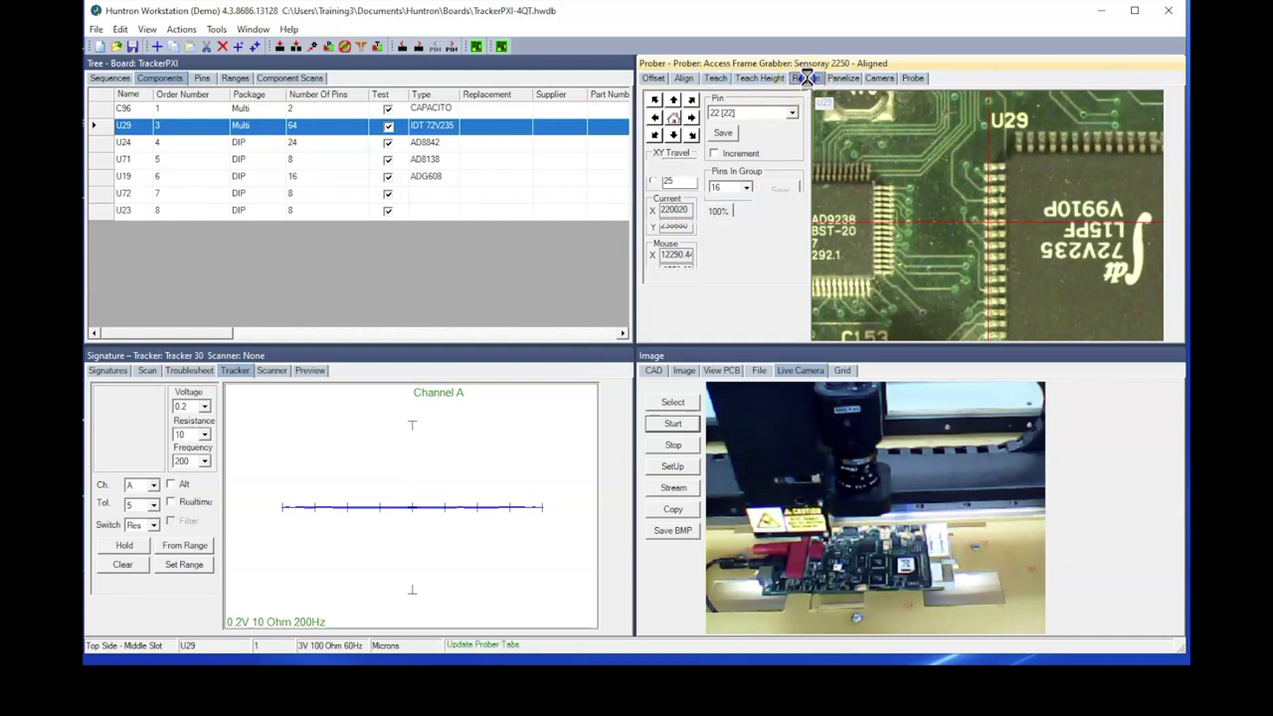
{"action": "left_click", "coordinate": [791, 105]}
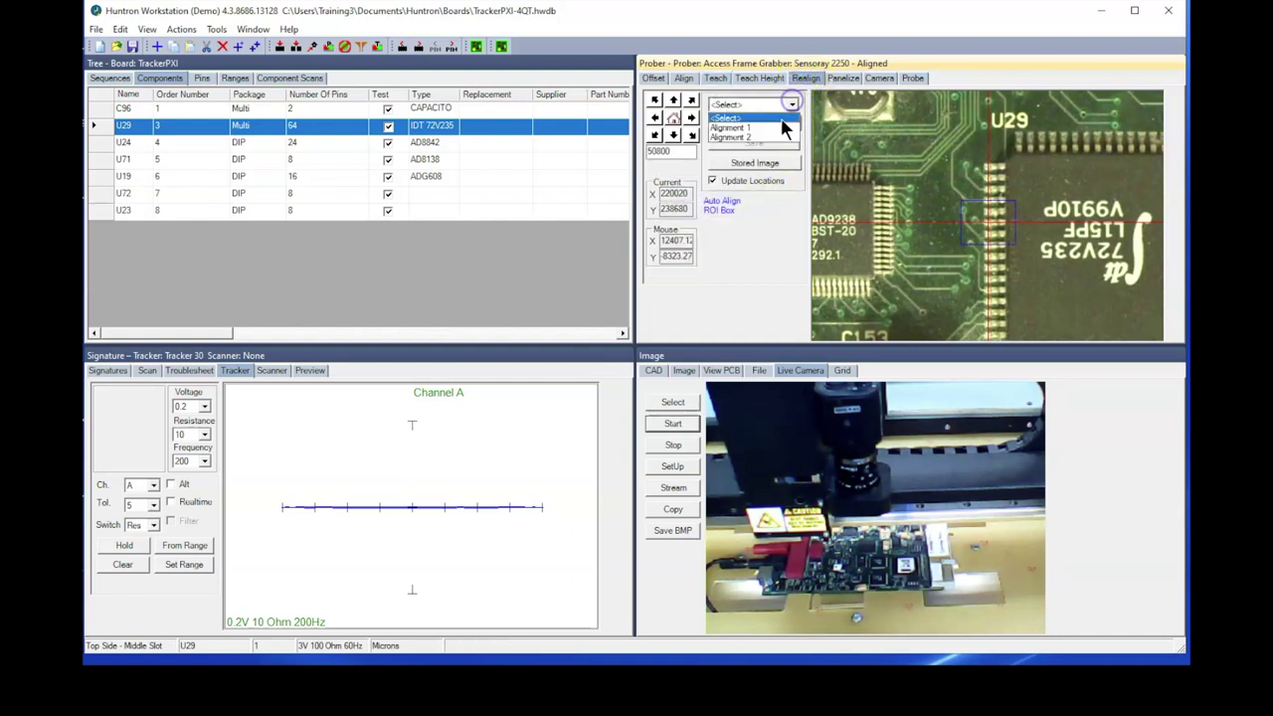
{"action": "left_click", "coordinate": [779, 128]}
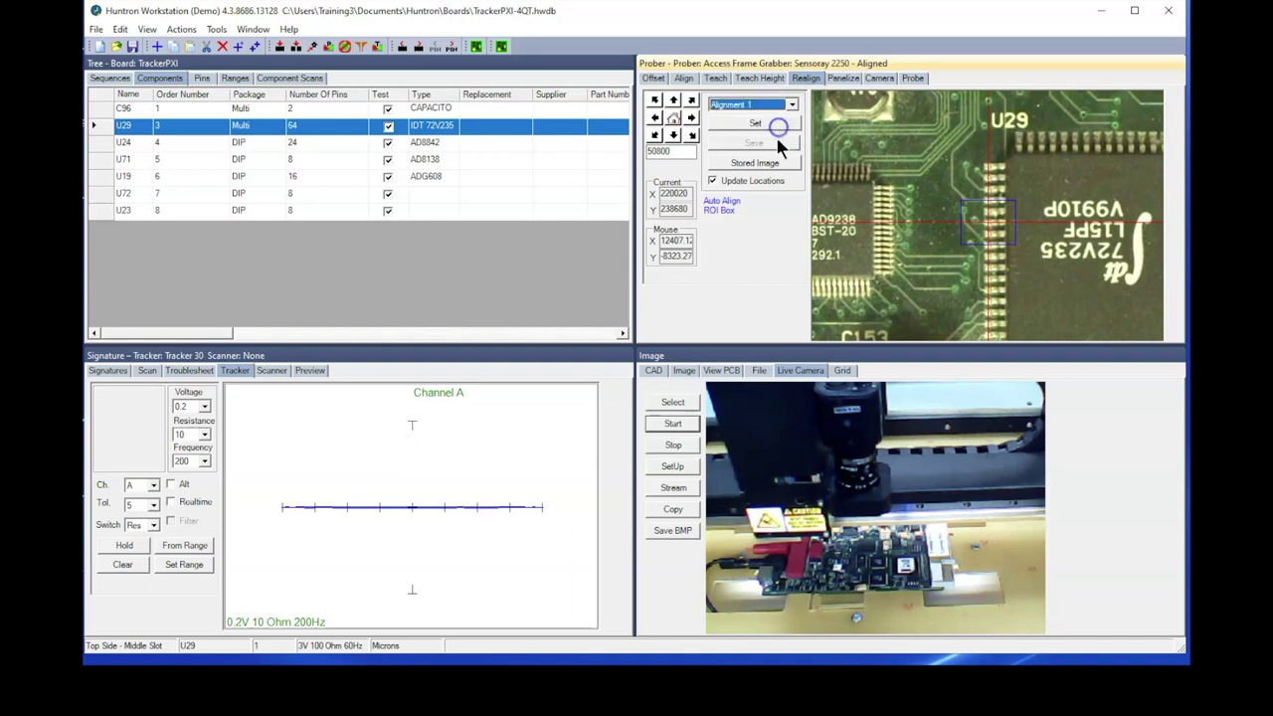
{"action": "left_click", "coordinate": [781, 337]}
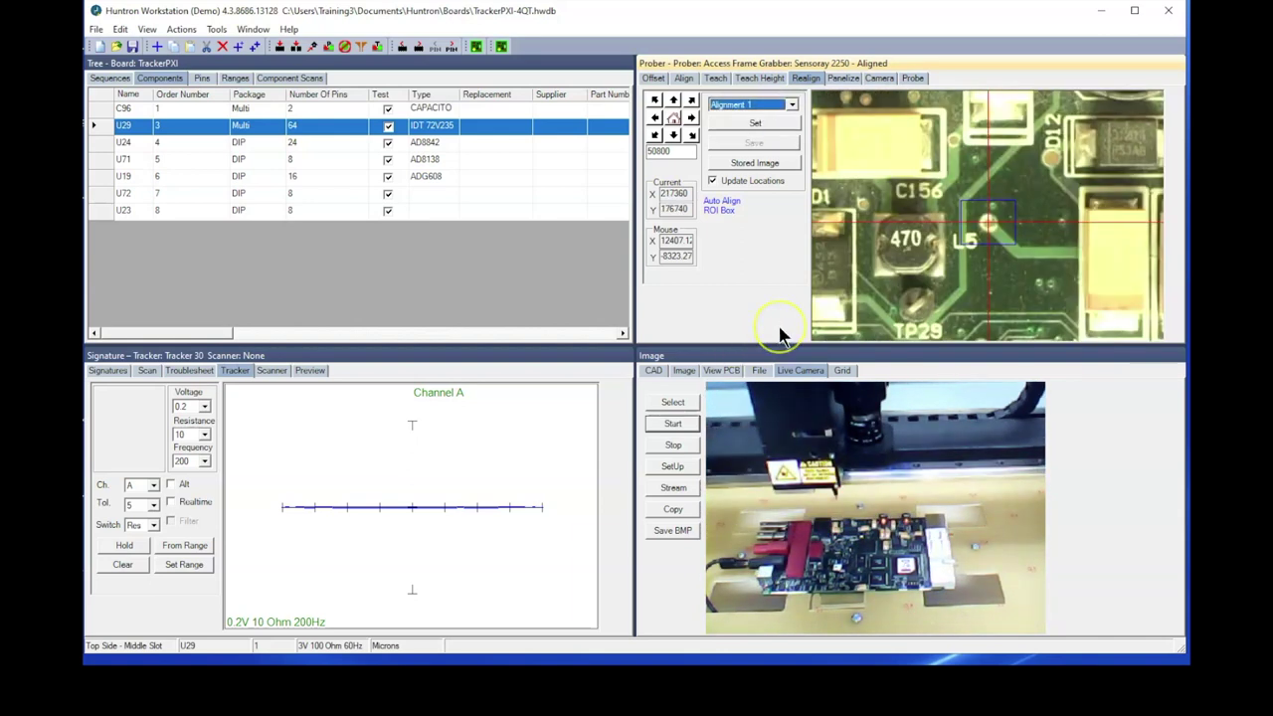
{"action": "left_click", "coordinate": [989, 225]}
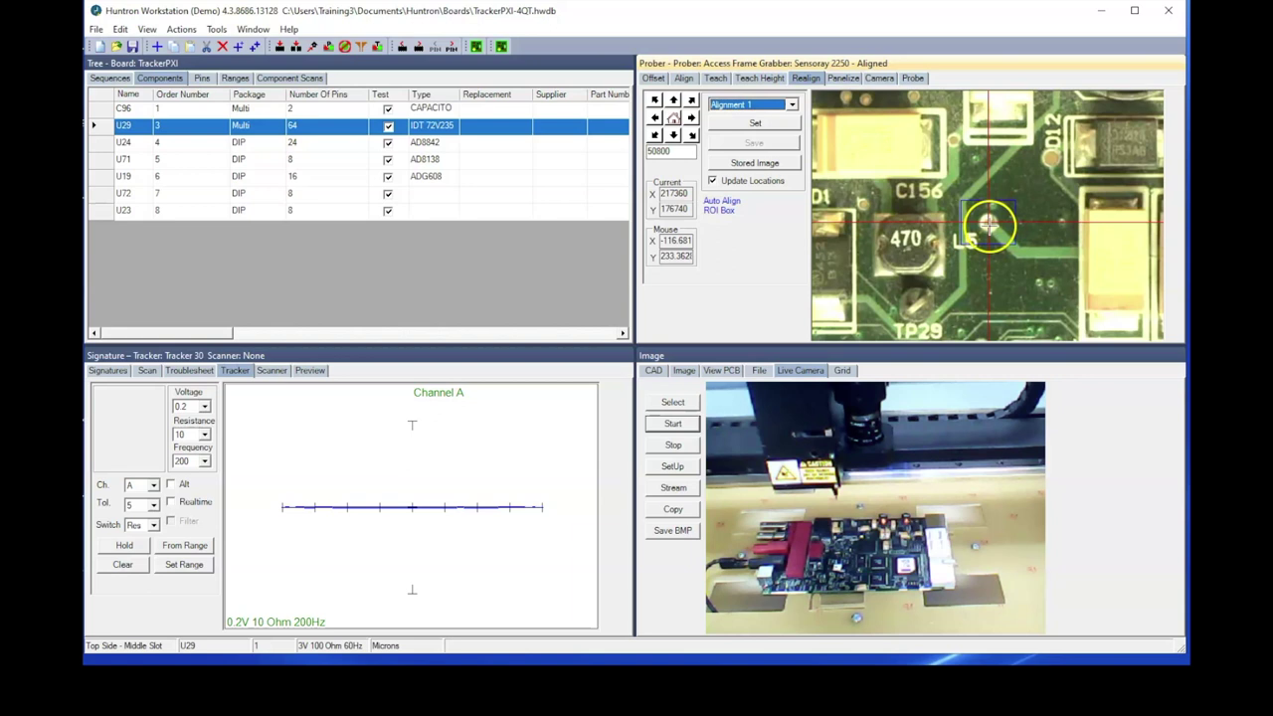
{"action": "left_click", "coordinate": [972, 174]}
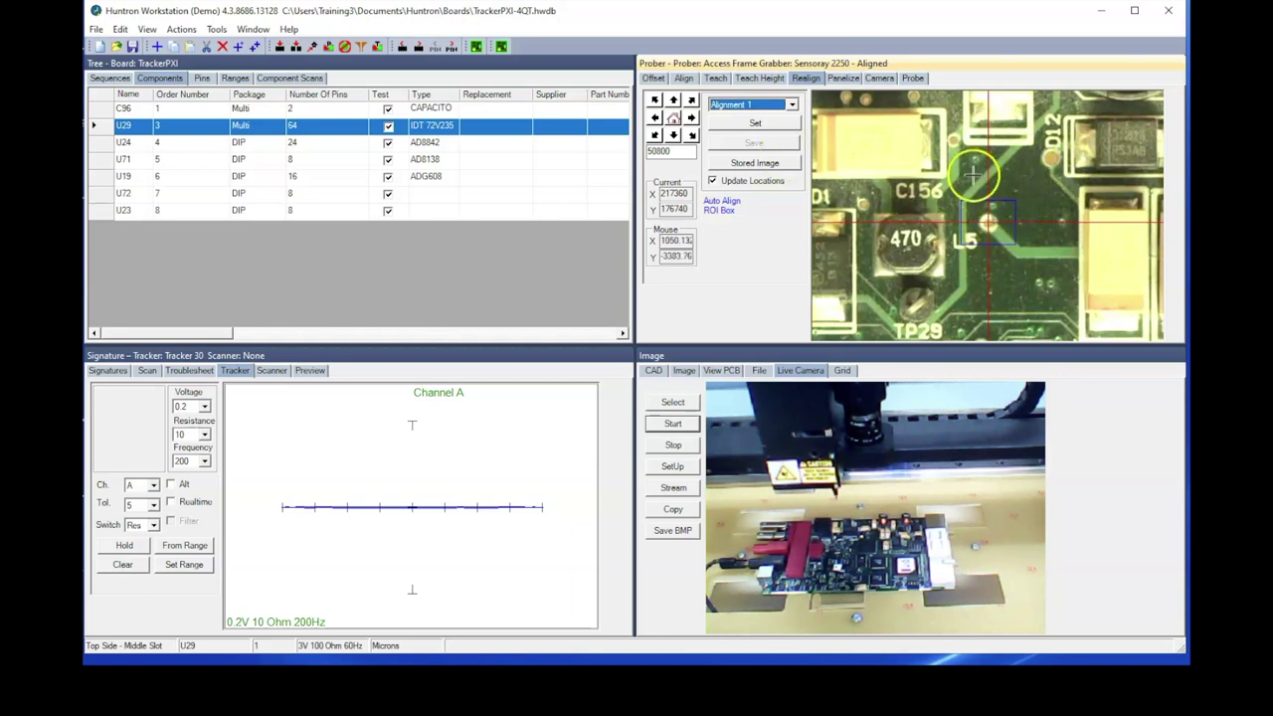
{"action": "left_click", "coordinate": [780, 126]}
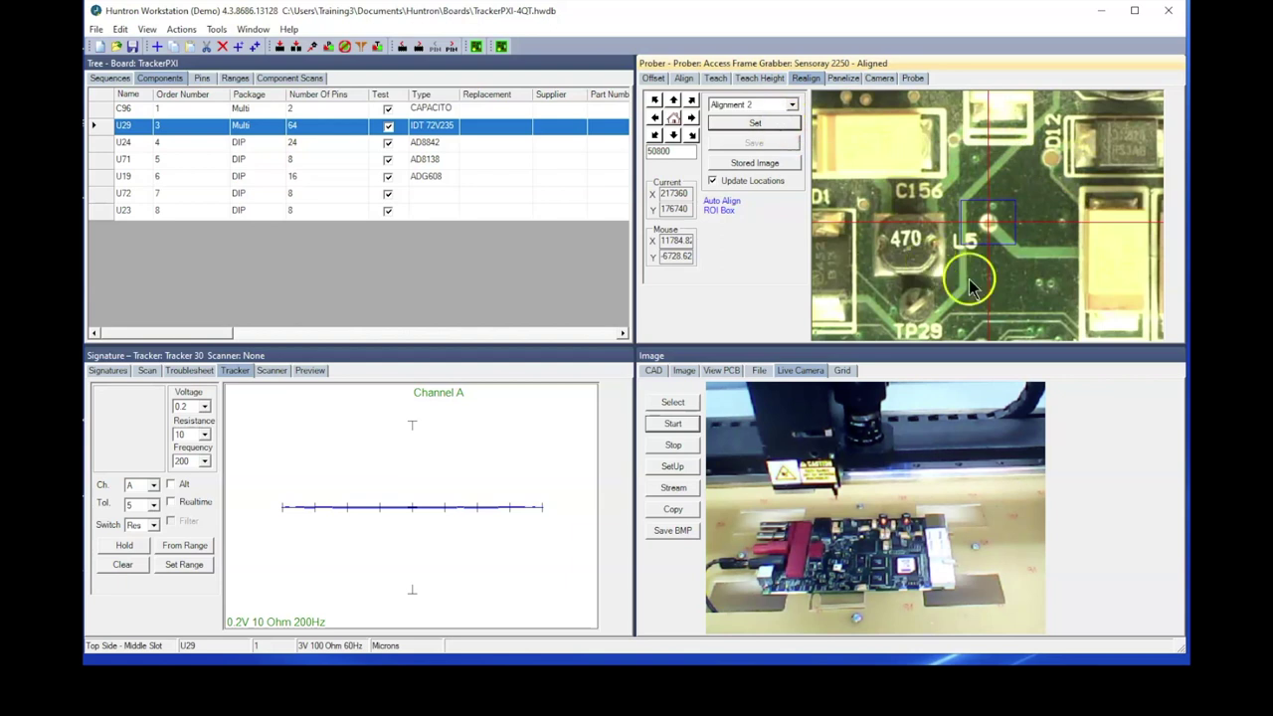
Step: Select Alignment 2, set a 30 jog step, nudge down, and set it beside the copyright marking
{"action": "left_click", "coordinate": [1042, 227]}
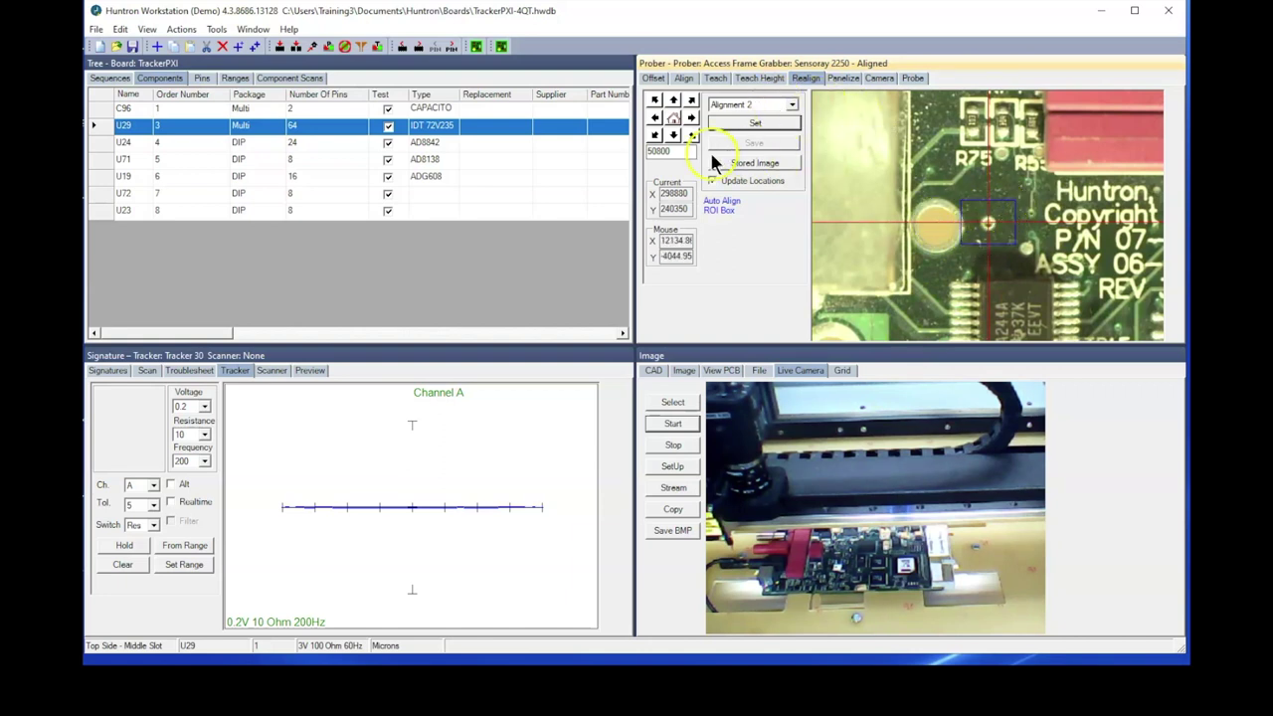
{"action": "type", "text": "30"}
{"action": "left_click", "coordinate": [673, 137]}
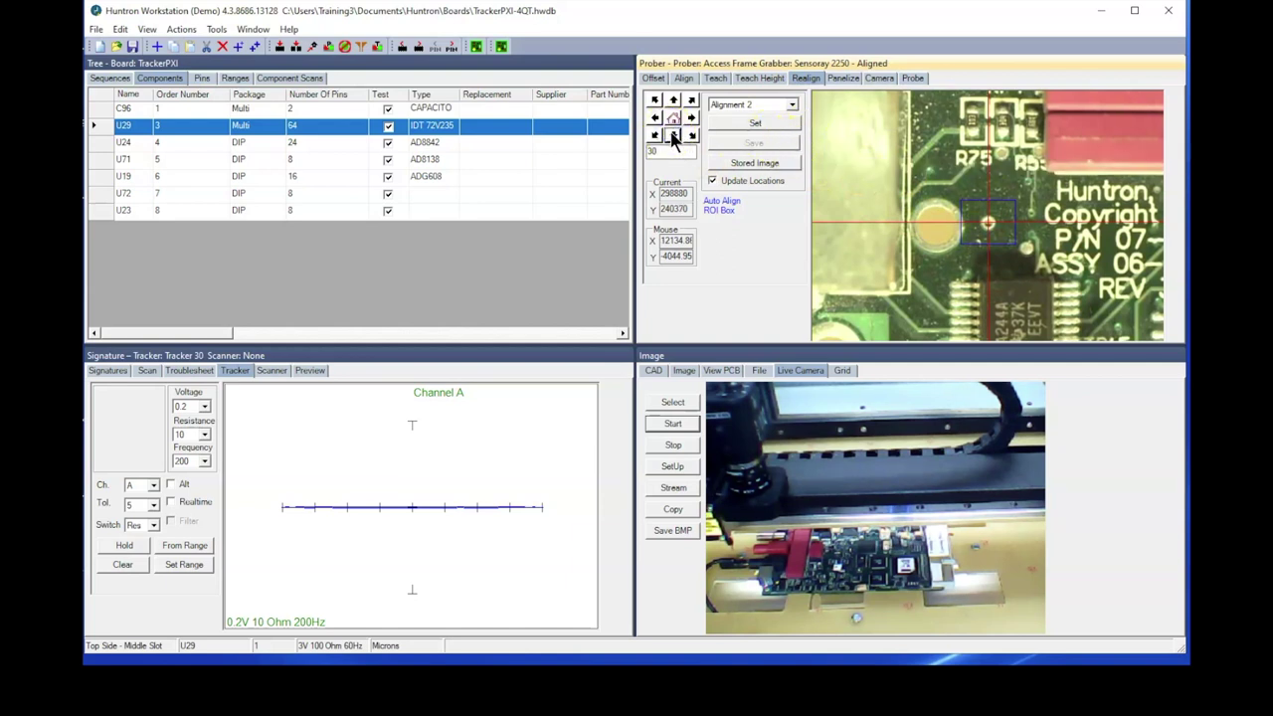
{"action": "left_click", "coordinate": [673, 137]}
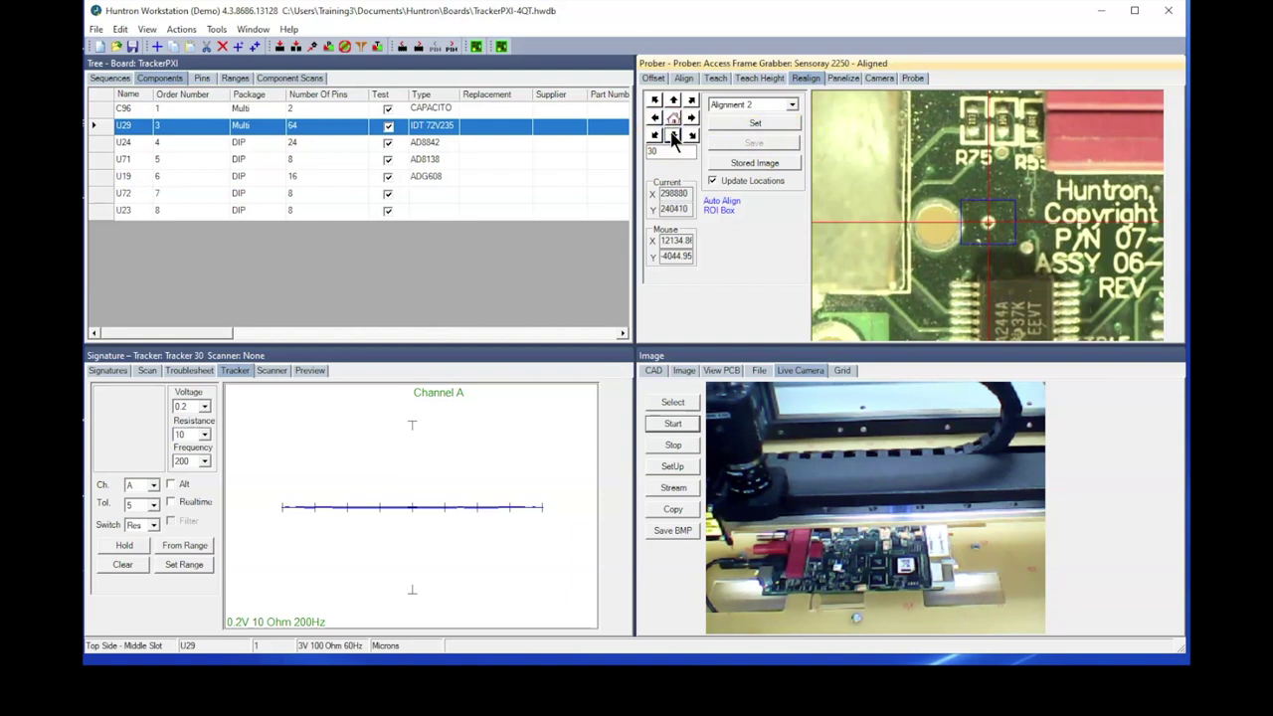
{"action": "left_click", "coordinate": [748, 124]}
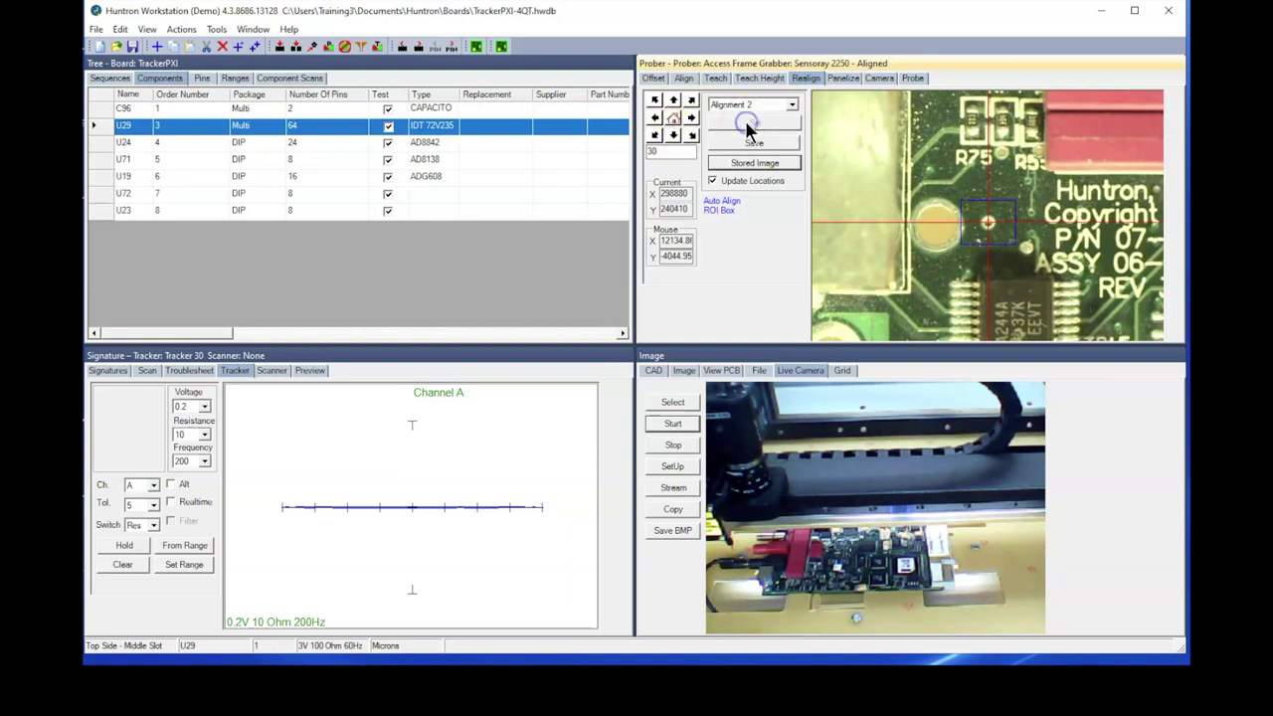
Step: Save the new alignment points and confirm updating all pin locations
{"action": "left_click", "coordinate": [751, 145]}
{"action": "left_click", "coordinate": [723, 146]}
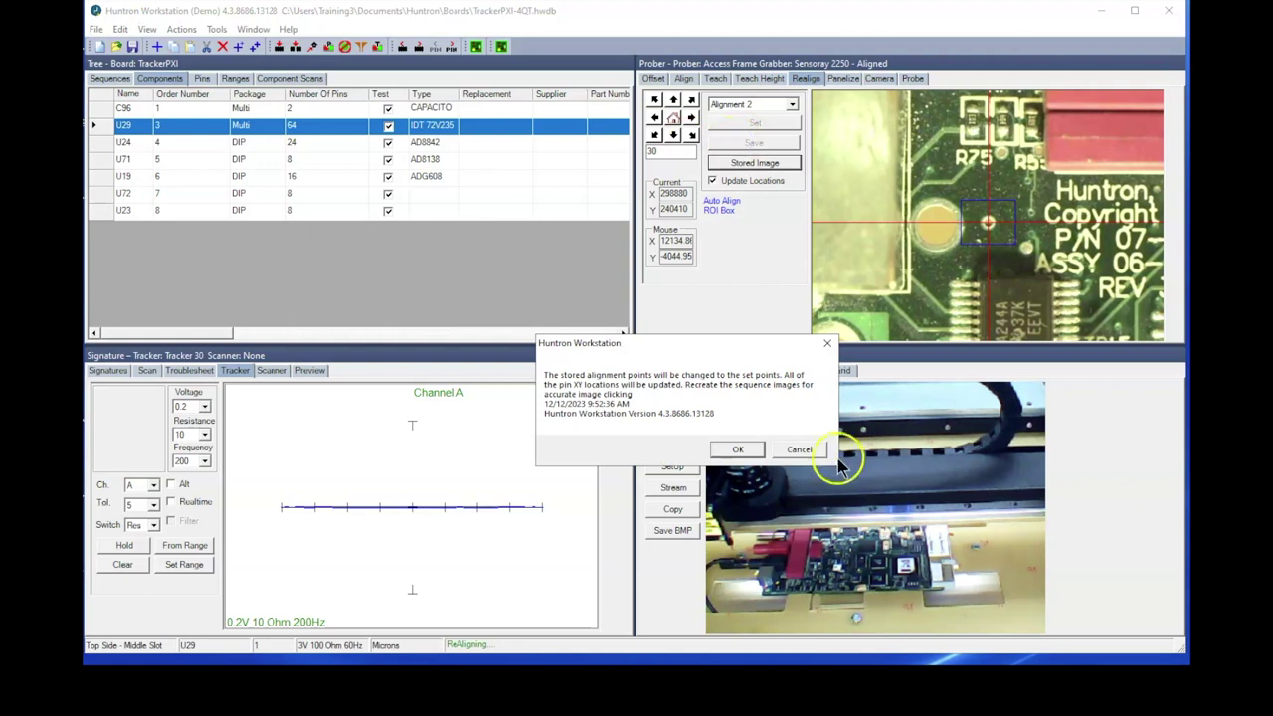
{"action": "left_click", "coordinate": [748, 449]}
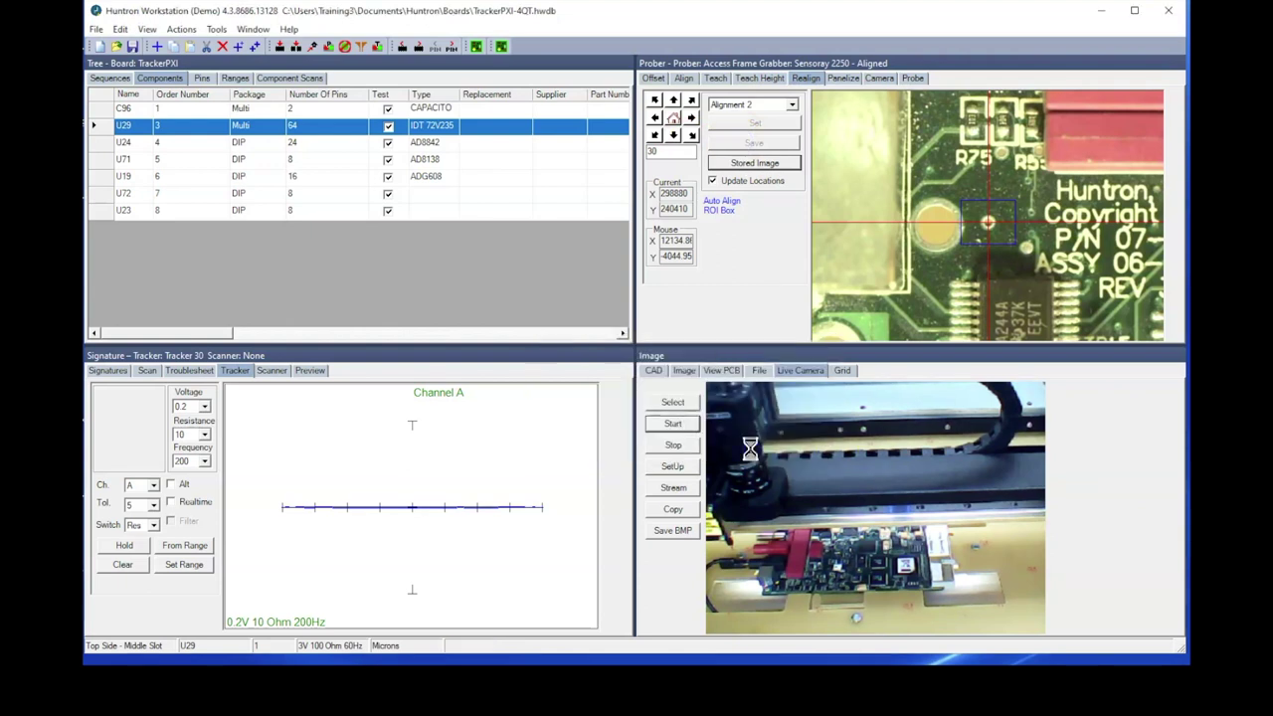
{"action": "left_click", "coordinate": [780, 438]}
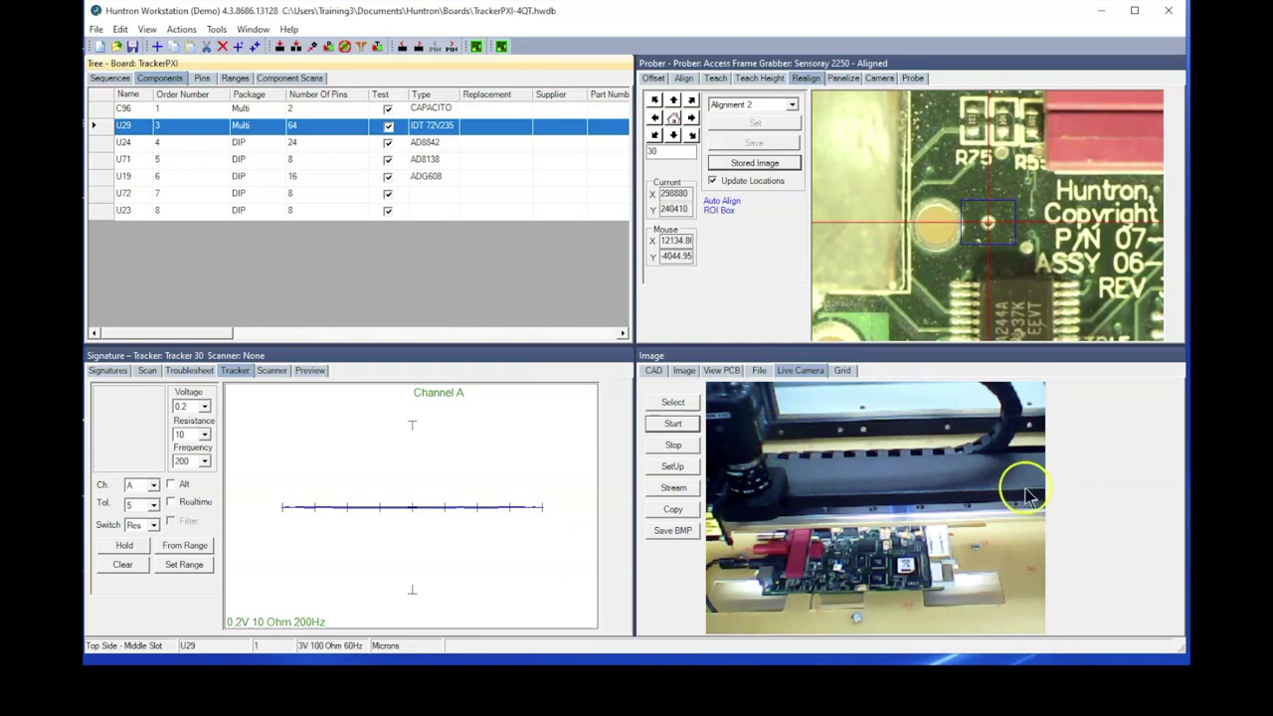
Step: Send the prober to Alignment 1 and compare the L5 pad's live view with its stored image
{"action": "left_click", "coordinate": [682, 78]}
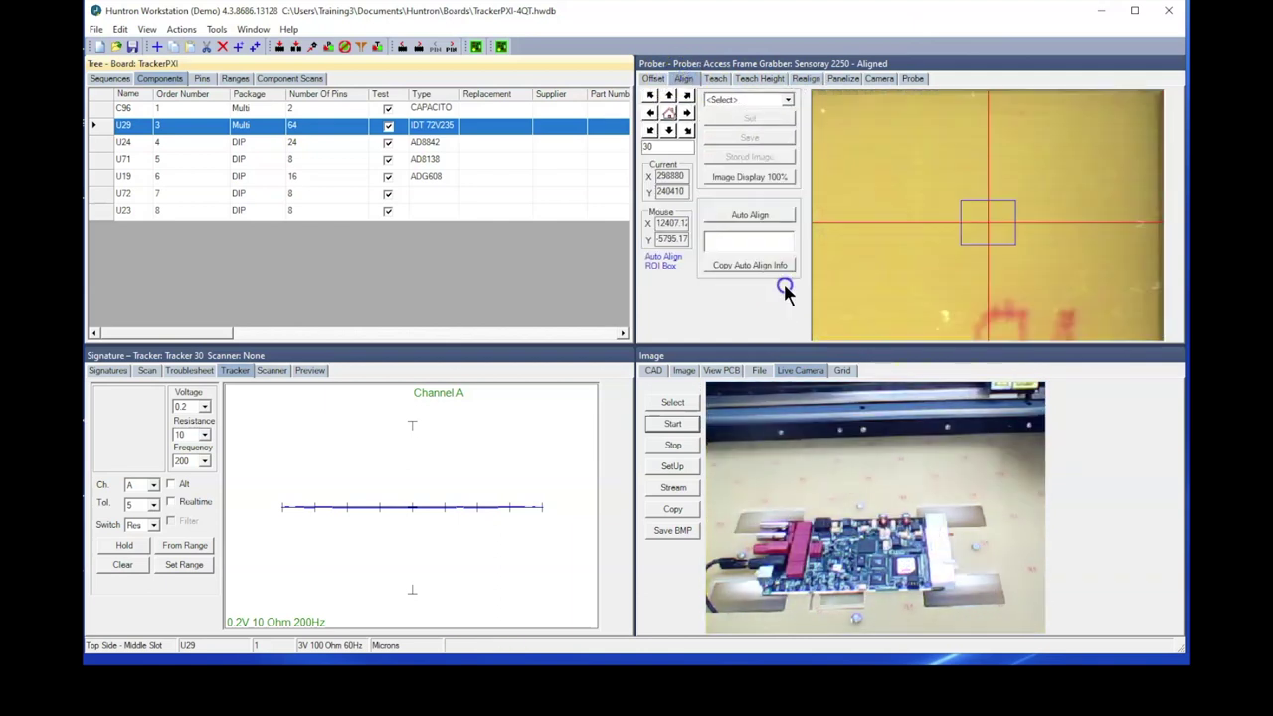
{"action": "left_click", "coordinate": [784, 100]}
{"action": "left_click", "coordinate": [778, 123]}
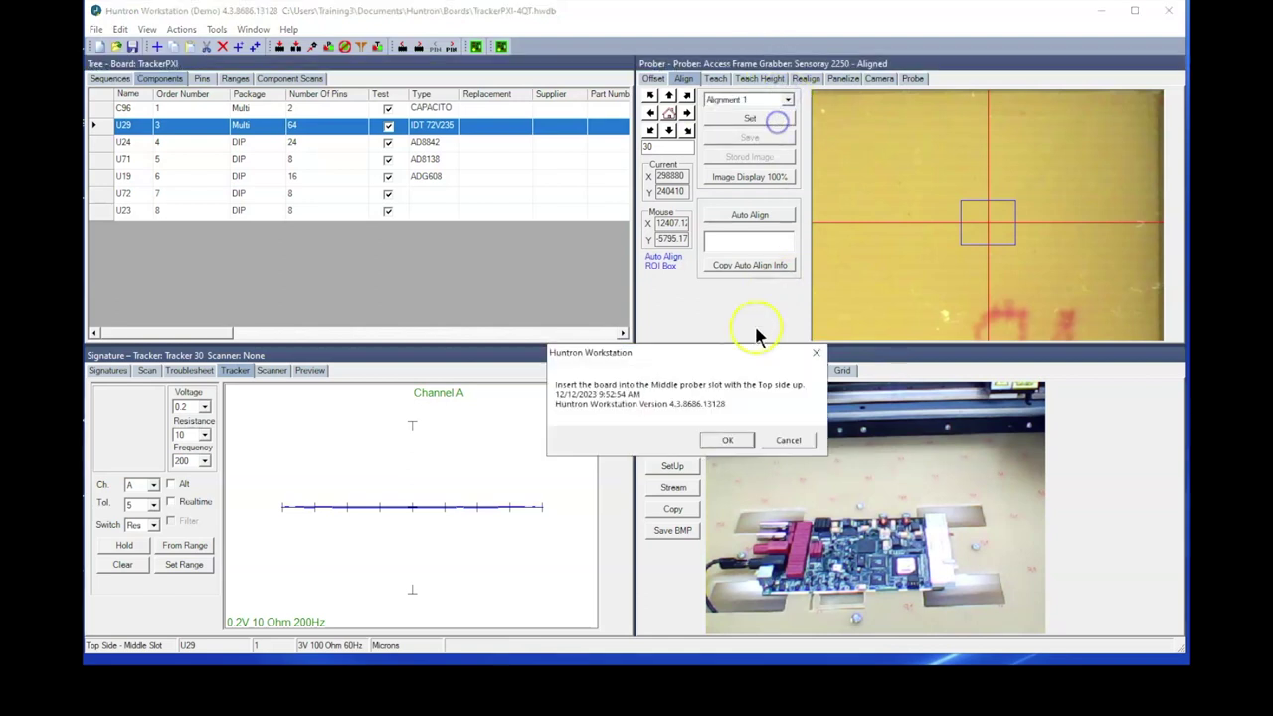
{"action": "left_click", "coordinate": [728, 439]}
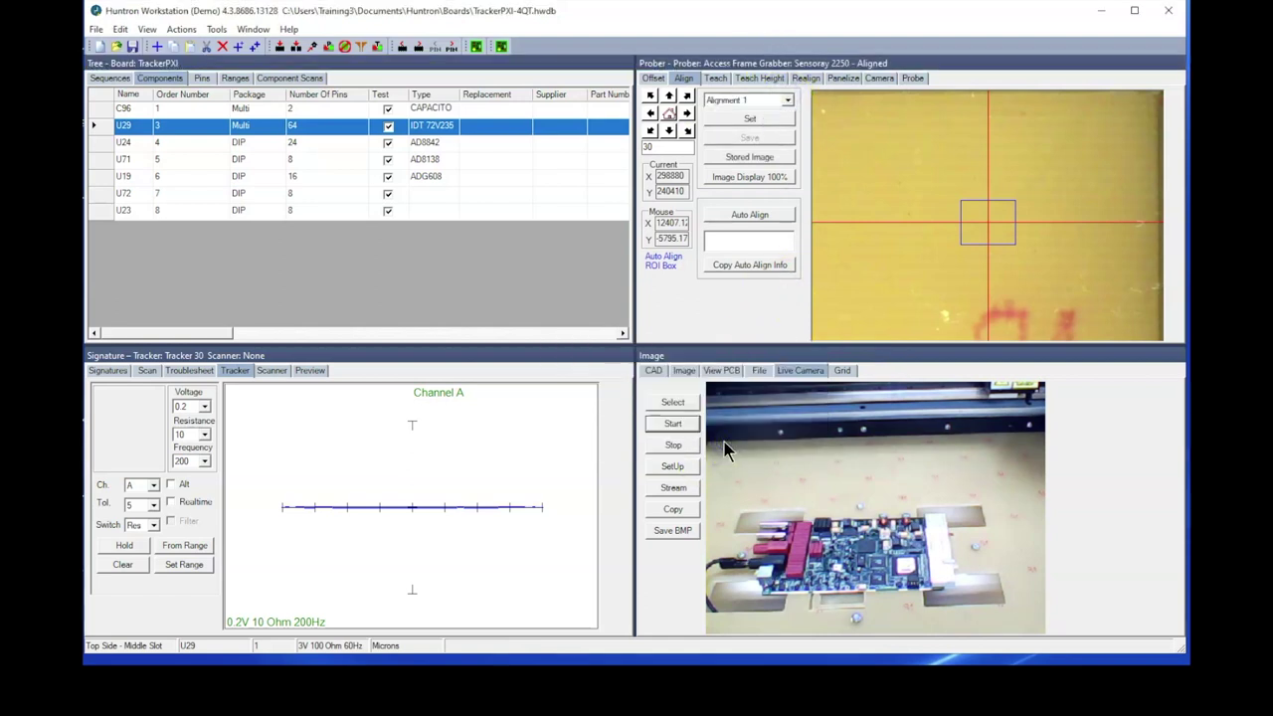
{"action": "left_click", "coordinate": [731, 441]}
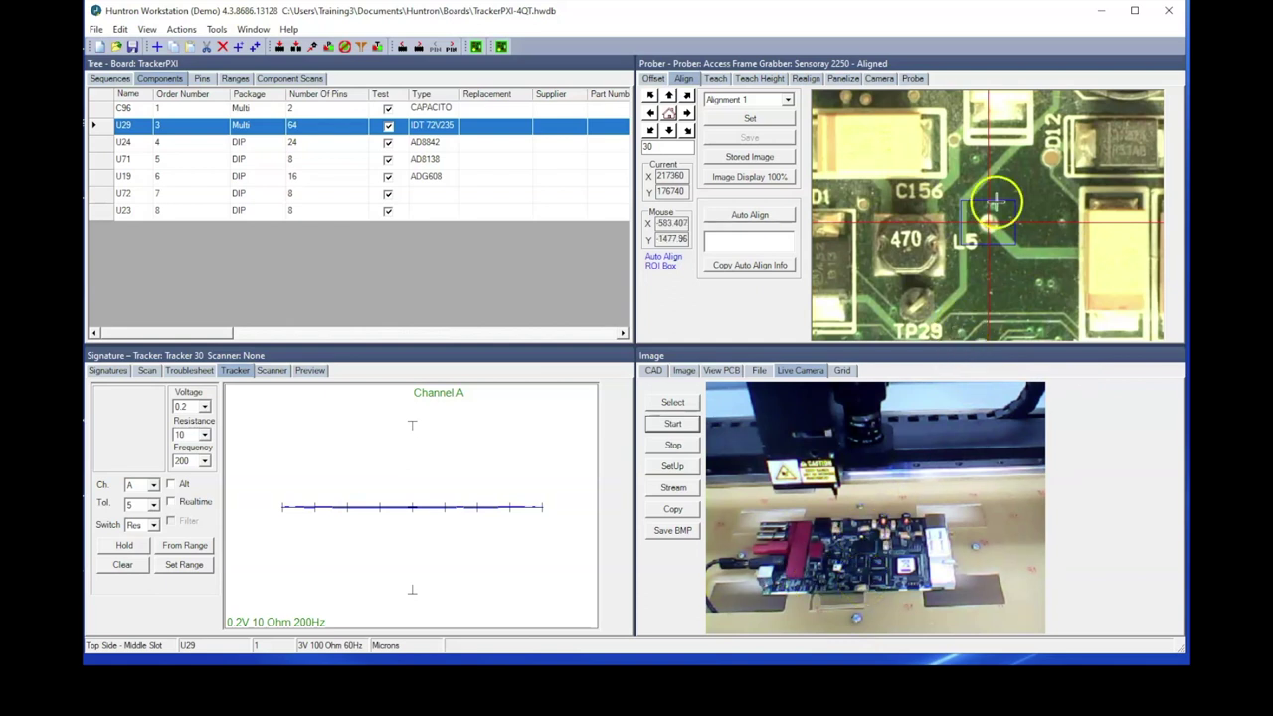
{"action": "left_click", "coordinate": [762, 162]}
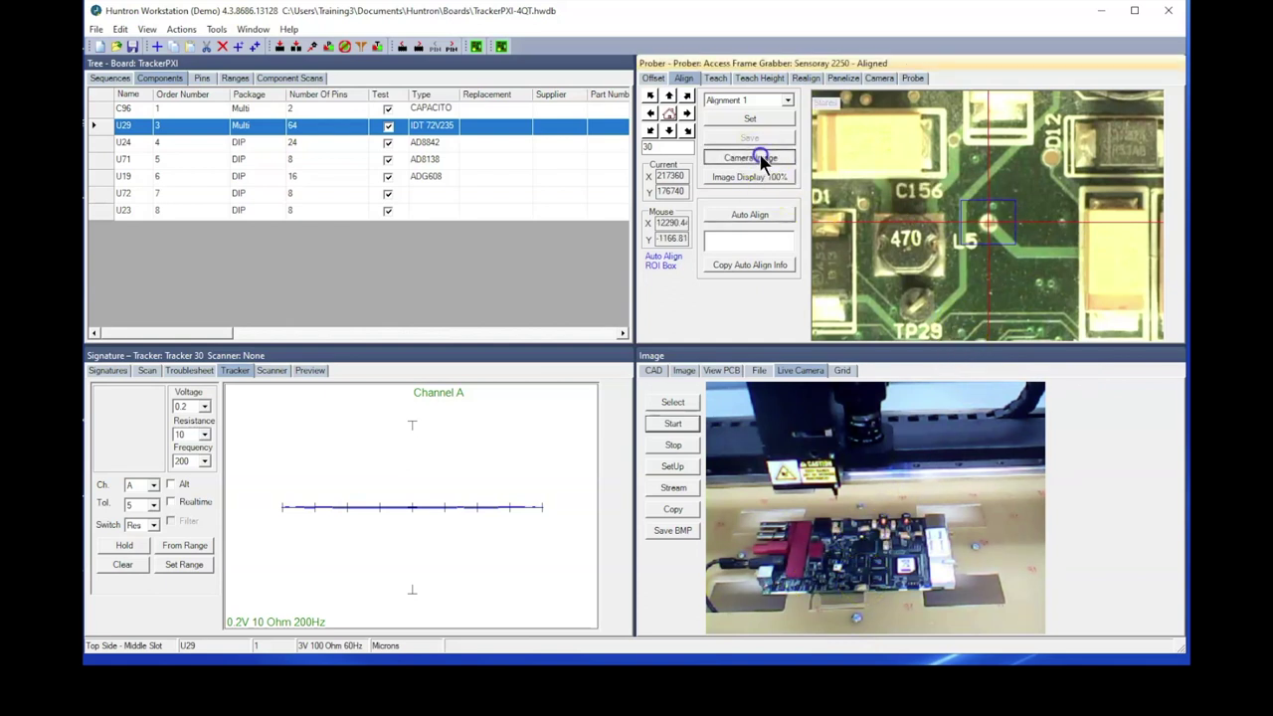
{"action": "left_click", "coordinate": [750, 157]}
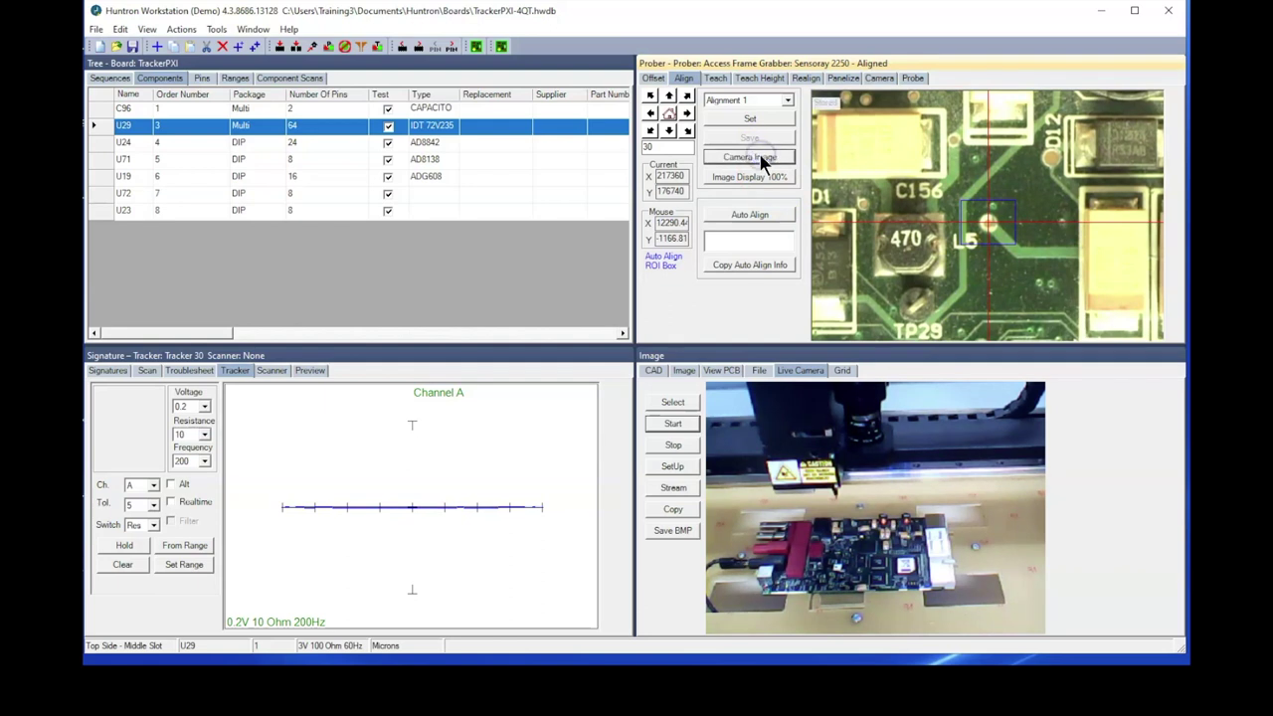